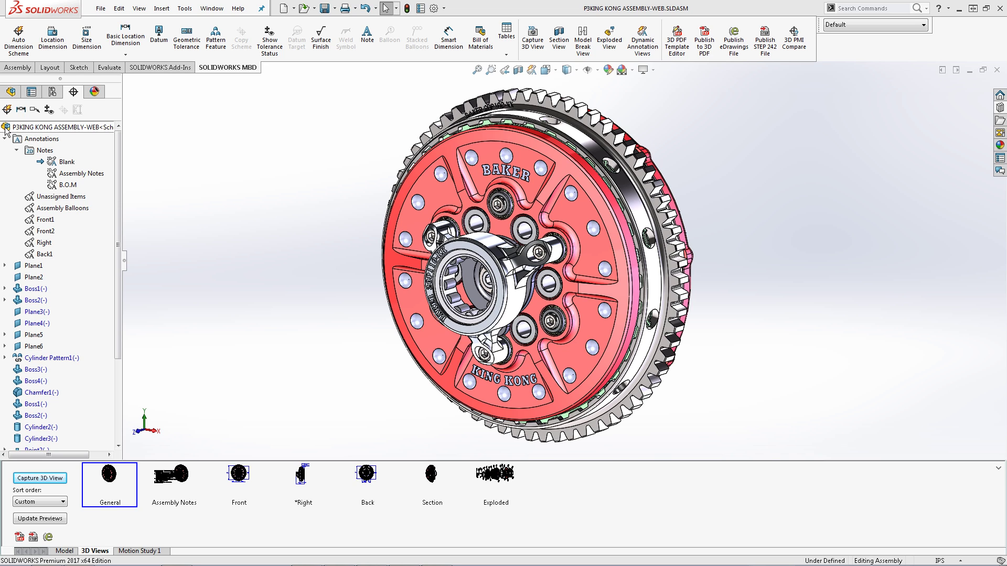
# Start publishing the assembly to 3D PDF, browse the themes keeping Final, then cancel.
pyautogui.click(705, 54)
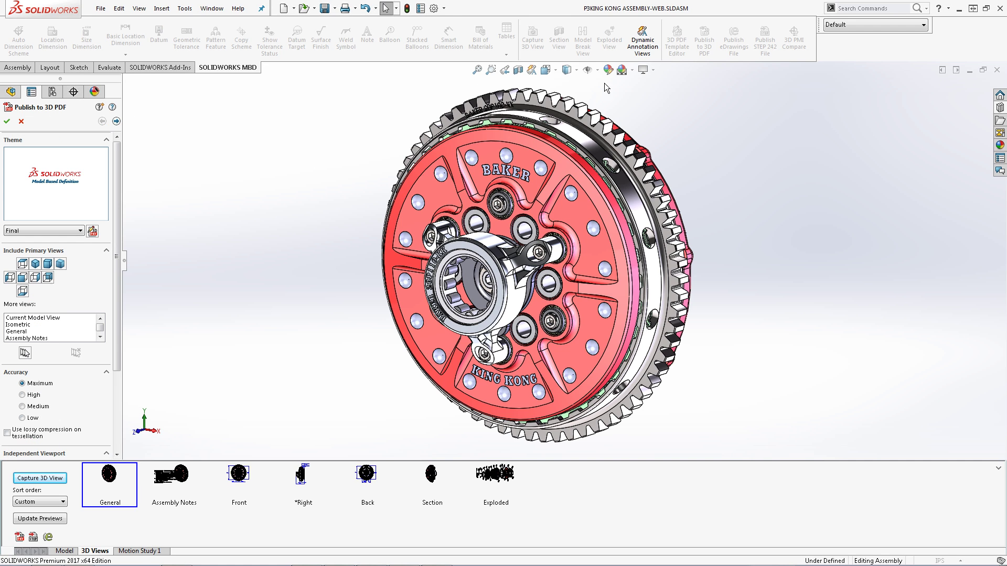
pyautogui.click(56, 231)
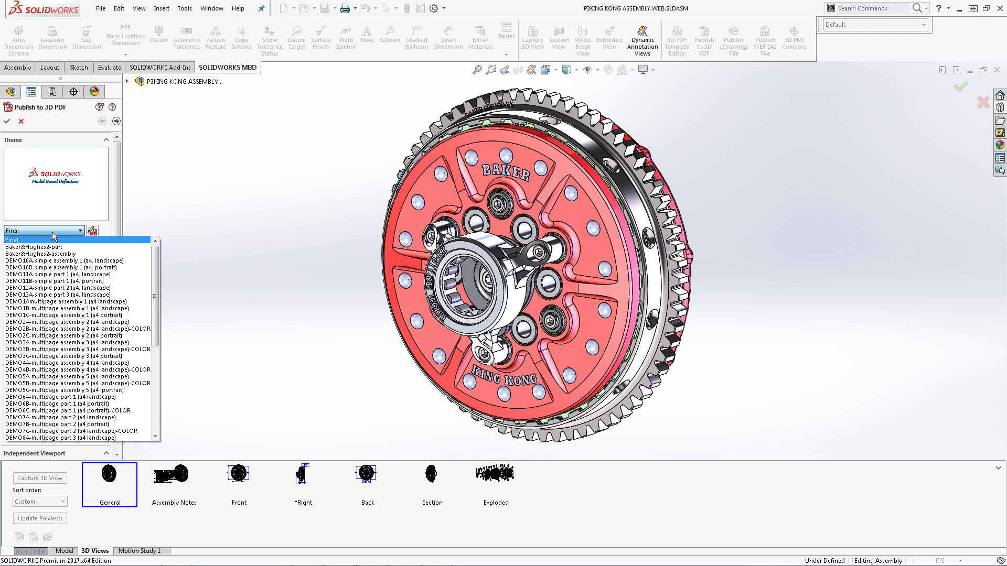
pyautogui.click(52, 232)
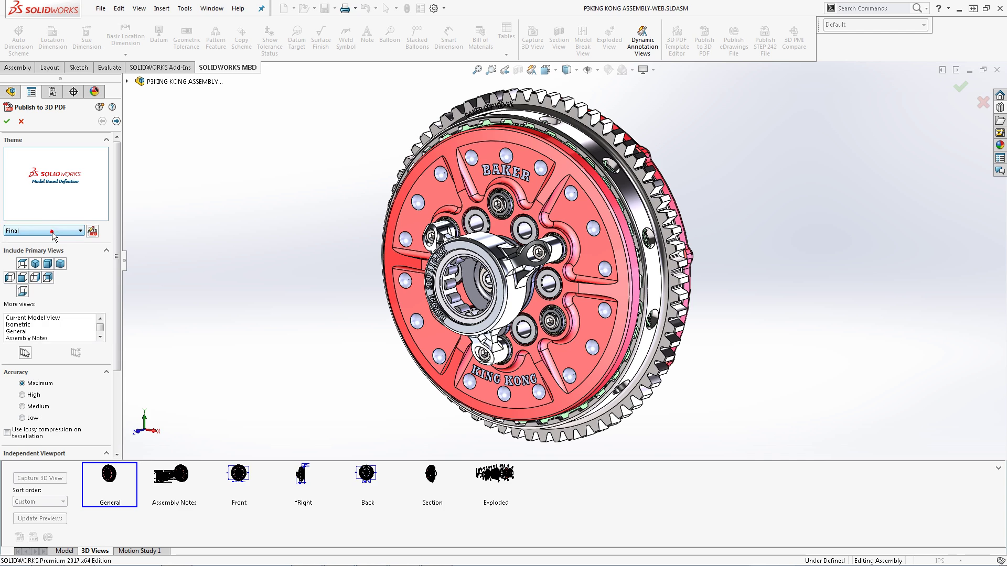
pyautogui.click(21, 121)
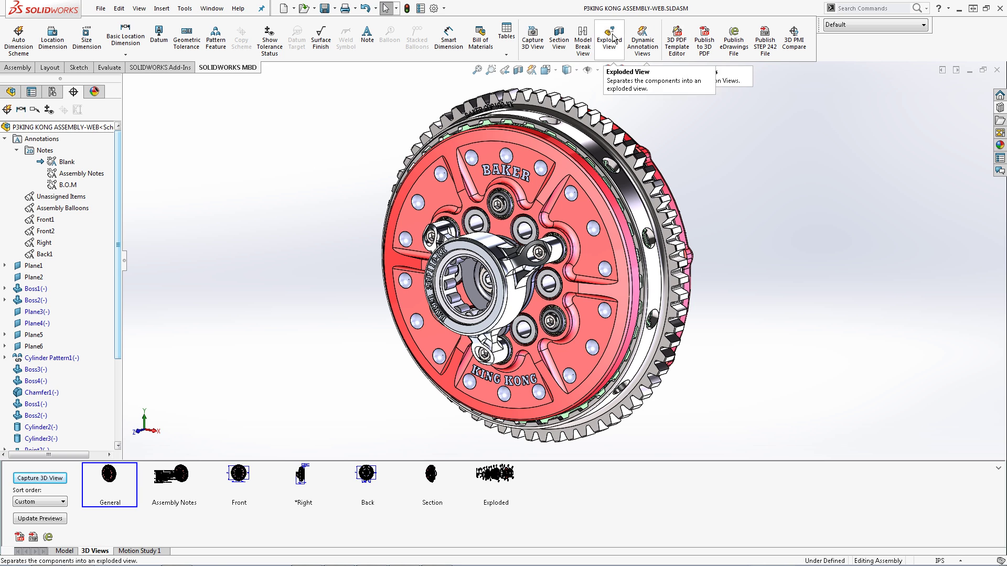
# Add E:\3D PDF templates to the Document Templates file locations in System Options.
pyautogui.click(435, 9)
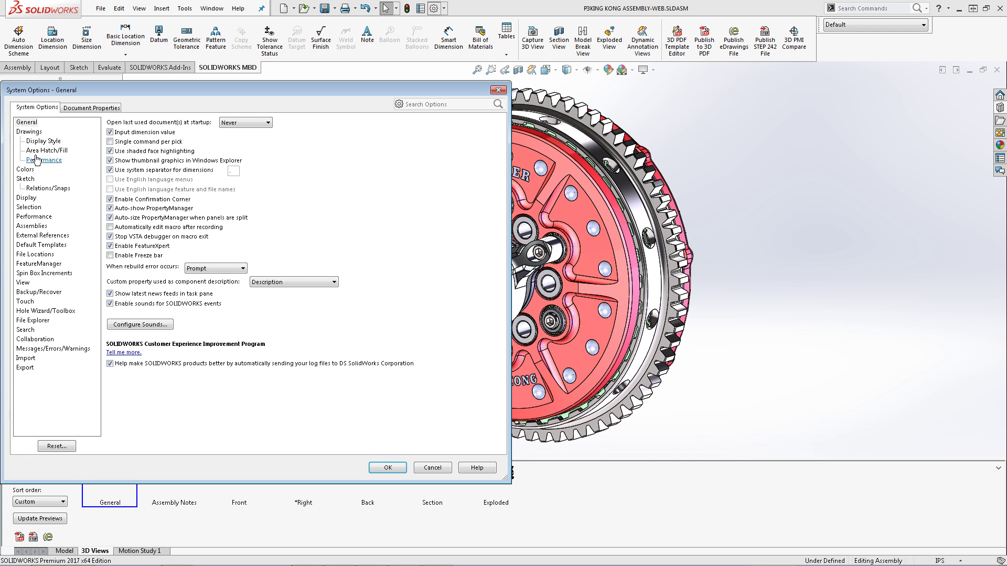
pyautogui.click(24, 255)
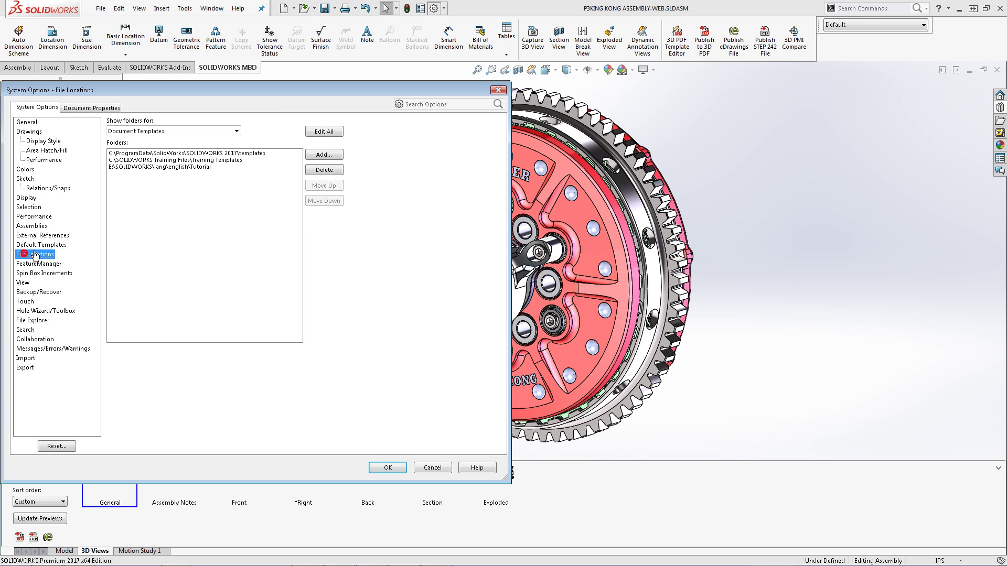
pyautogui.click(324, 156)
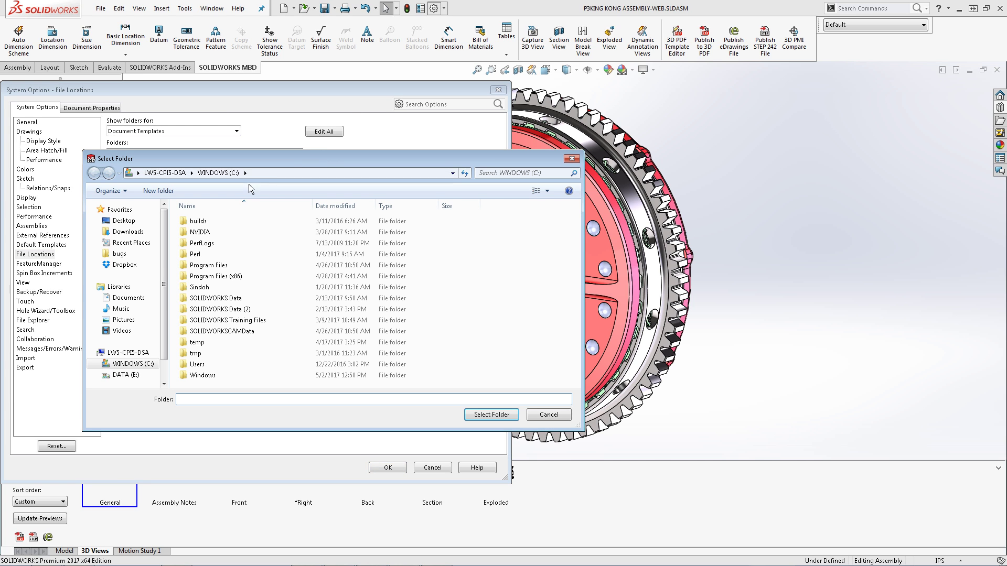
pyautogui.click(131, 374)
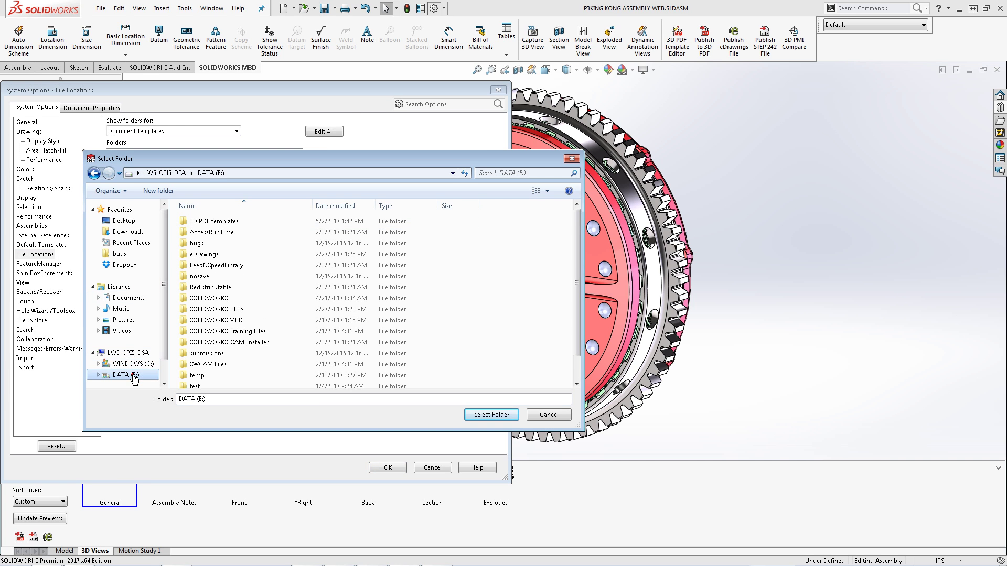
pyautogui.click(221, 223)
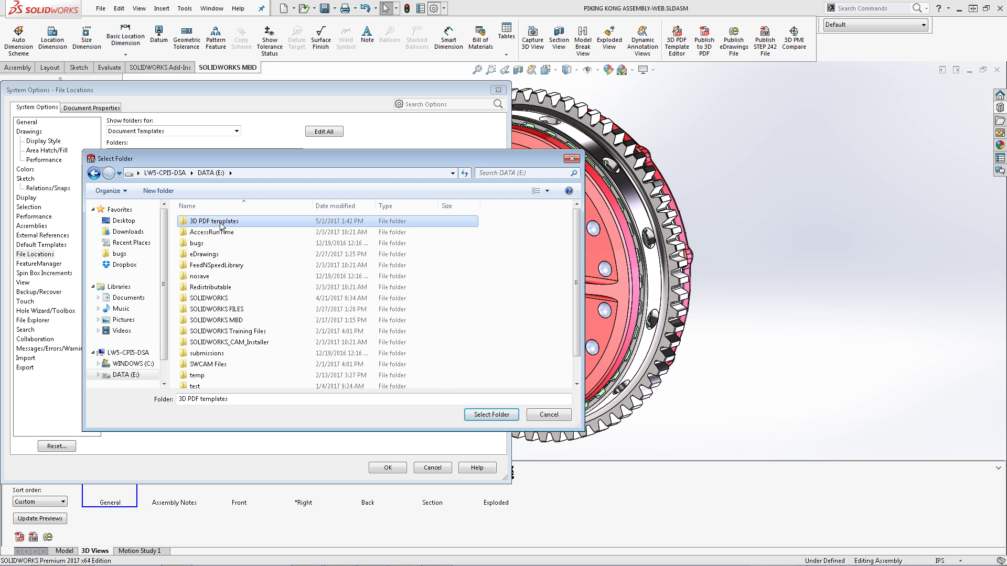
pyautogui.click(471, 414)
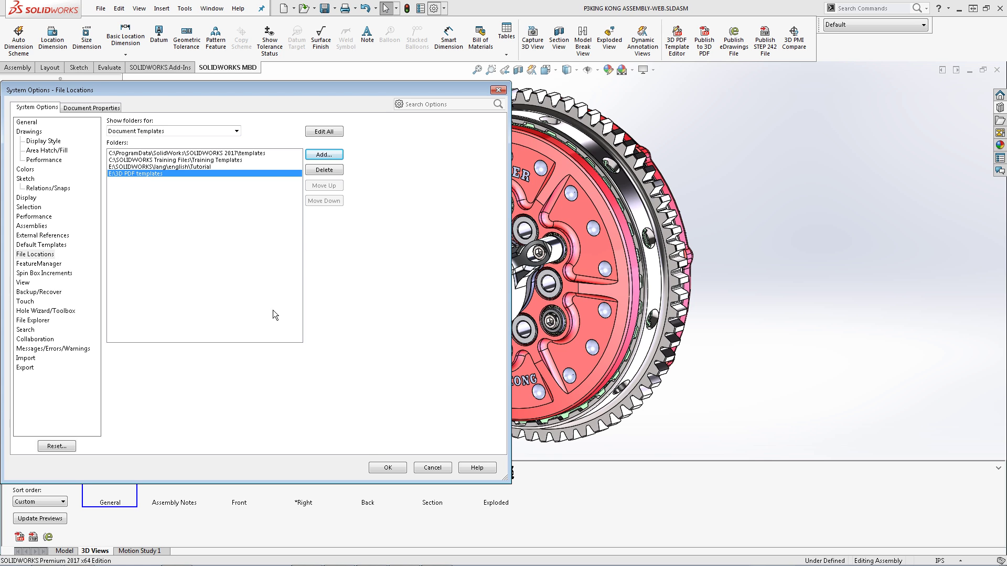
pyautogui.click(386, 467)
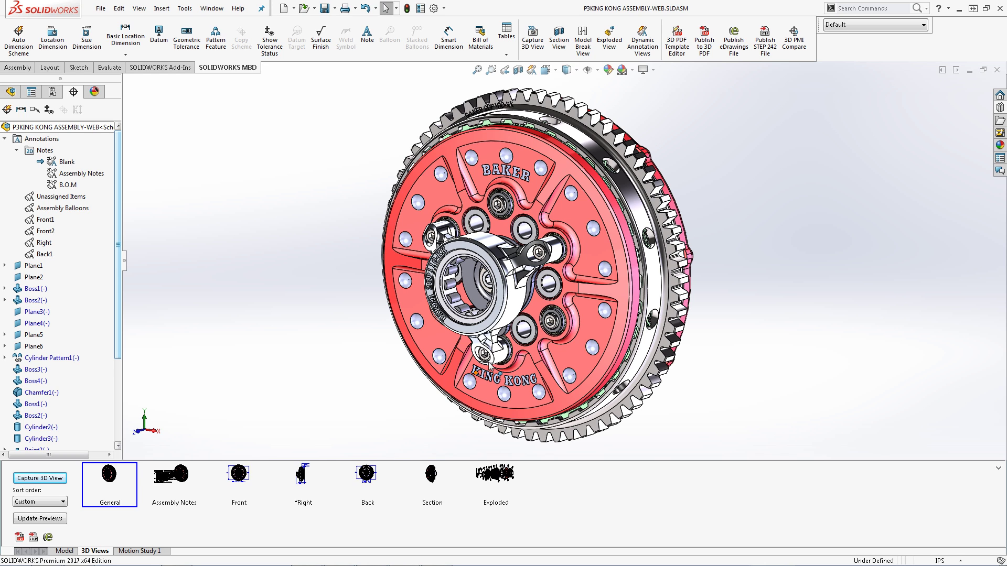
# Launch the 3D PDF Template Editor from the MBD tab on the Final template.
pyautogui.click(676, 50)
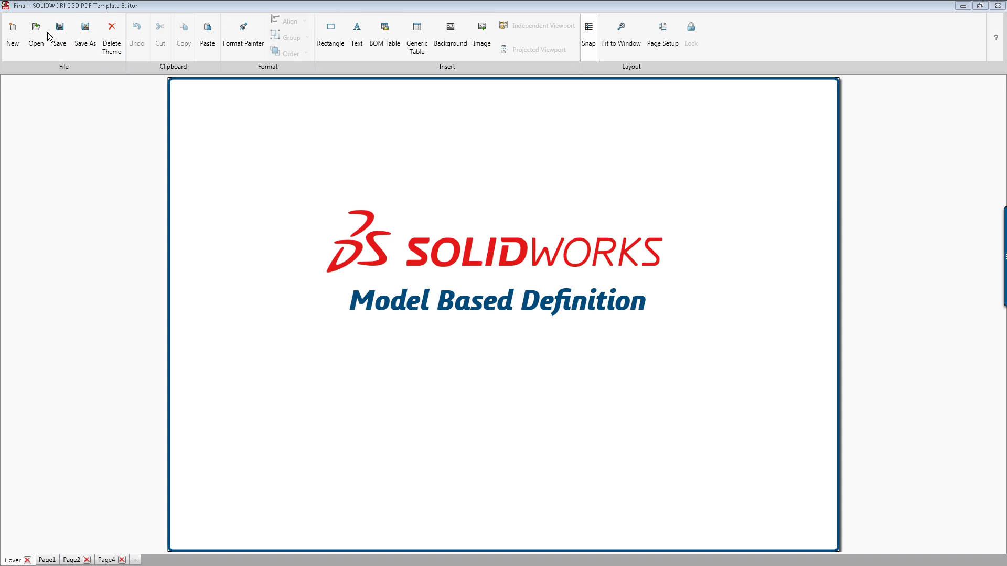
# Create a new Letter landscape template and inspect its primary viewport and thumbnail row.
pyautogui.click(18, 35)
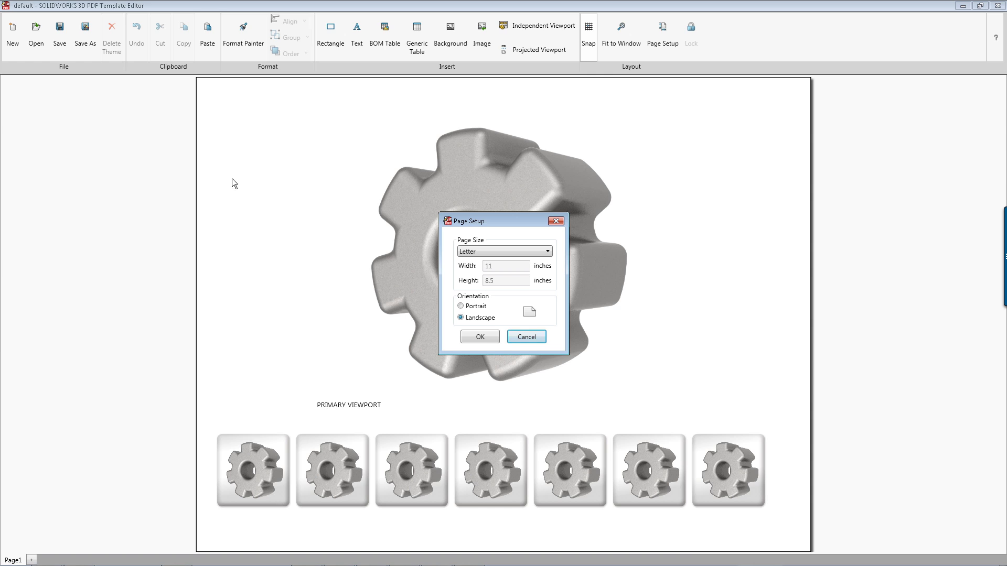
pyautogui.click(480, 336)
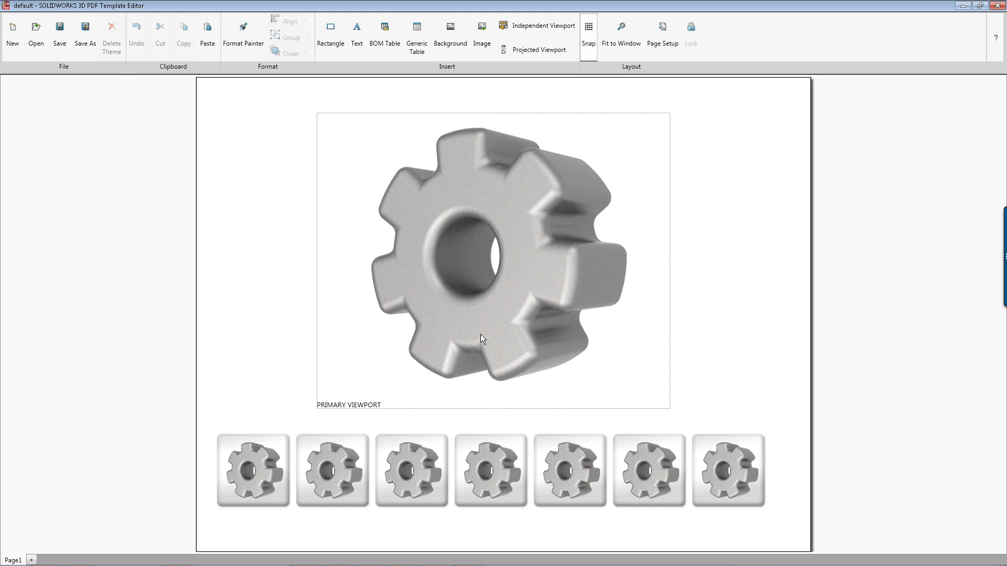
pyautogui.click(483, 338)
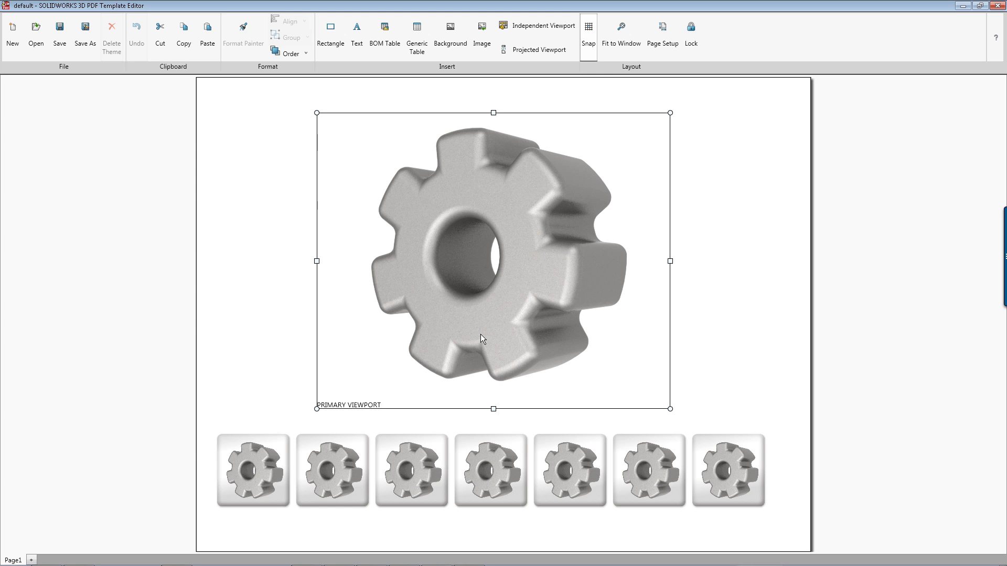
pyautogui.click(462, 454)
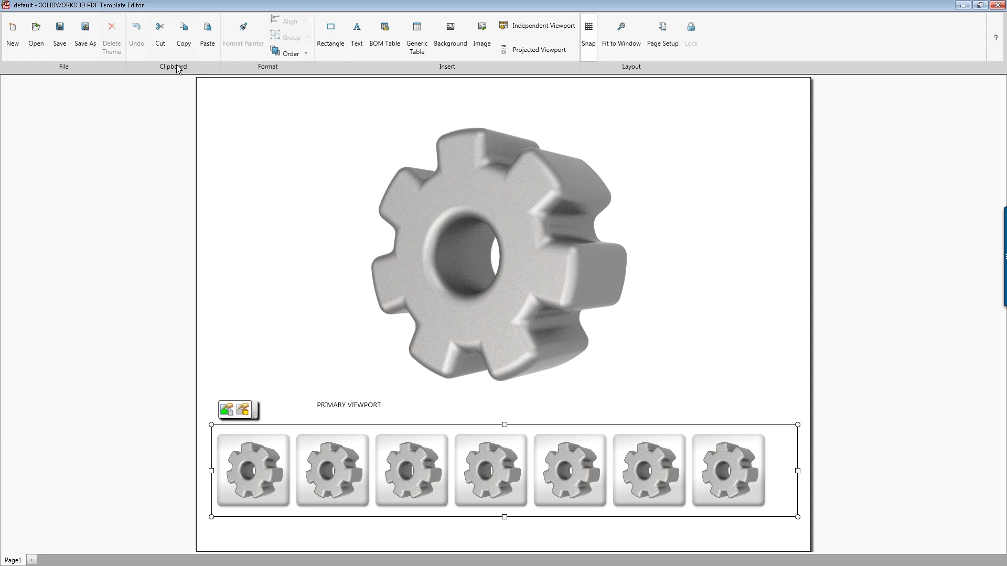
# Draw a rectangle stretched to cover the whole page.
pyautogui.click(331, 33)
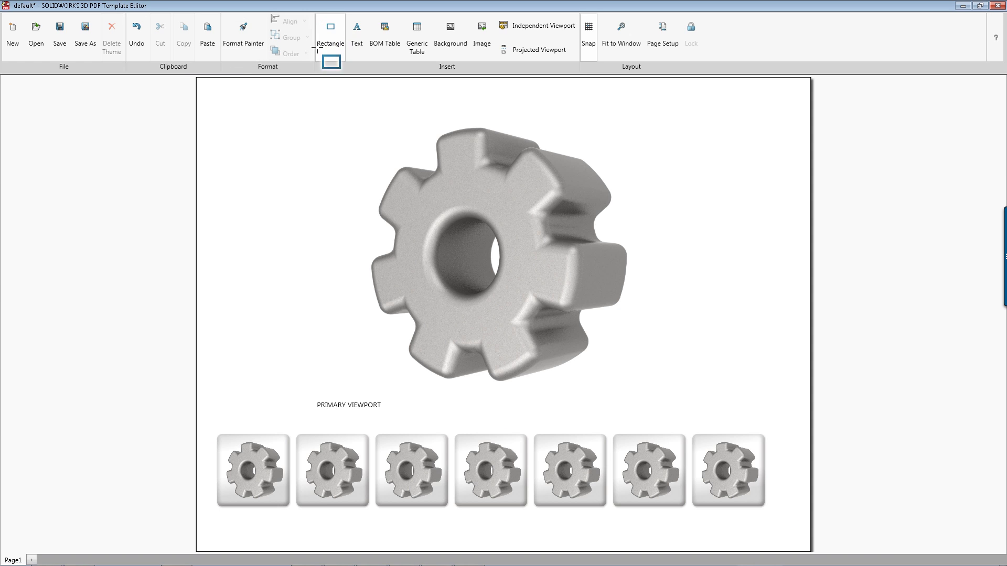
pyautogui.press('Escape')
pyautogui.click(300, 156)
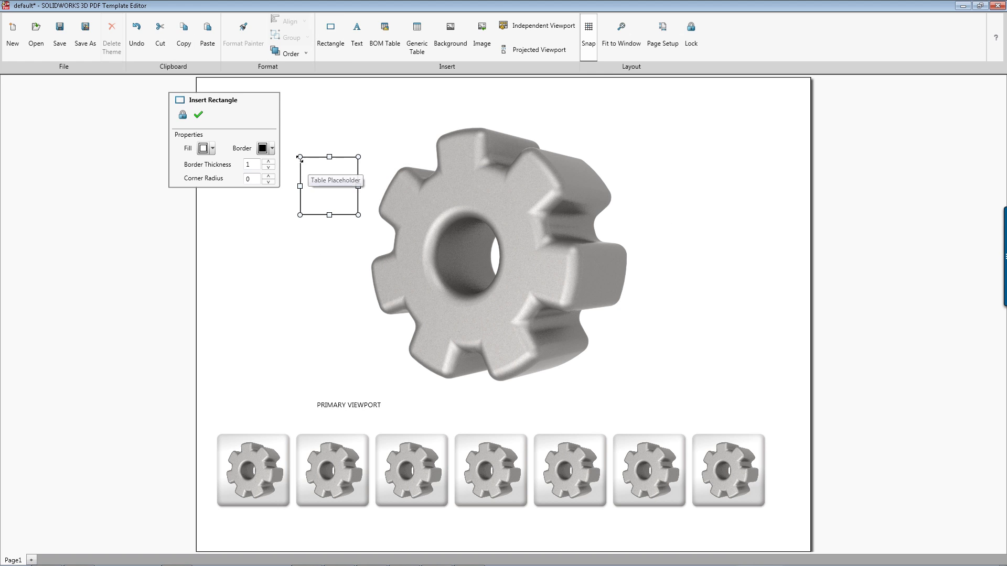
pyautogui.moveTo(299, 157); pyautogui.dragTo(196, 79)
pyautogui.moveTo(360, 216); pyautogui.dragTo(819, 550)
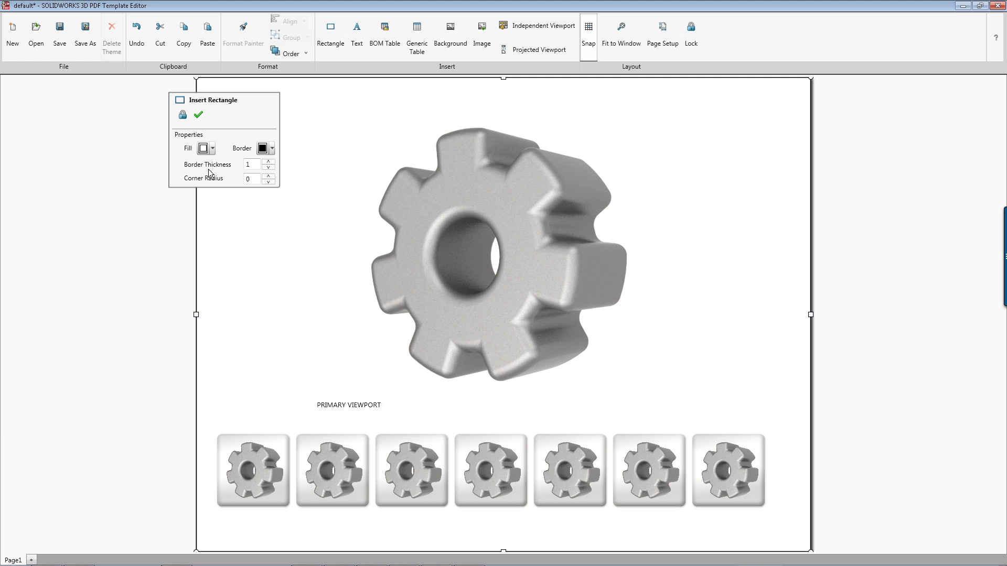
# Fill the rectangle with a blue colour sampled from the screen.
pyautogui.click(207, 148)
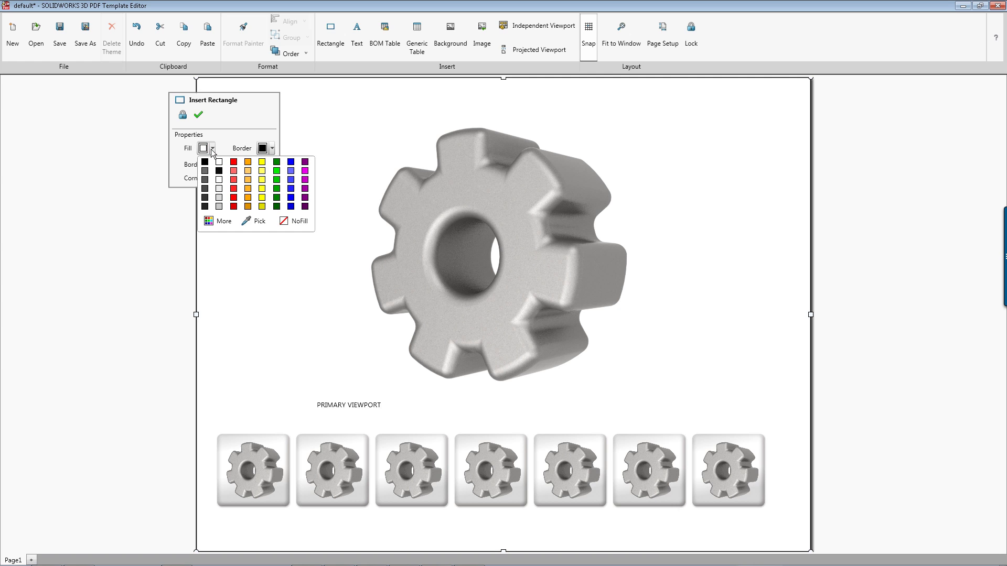
pyautogui.click(218, 205)
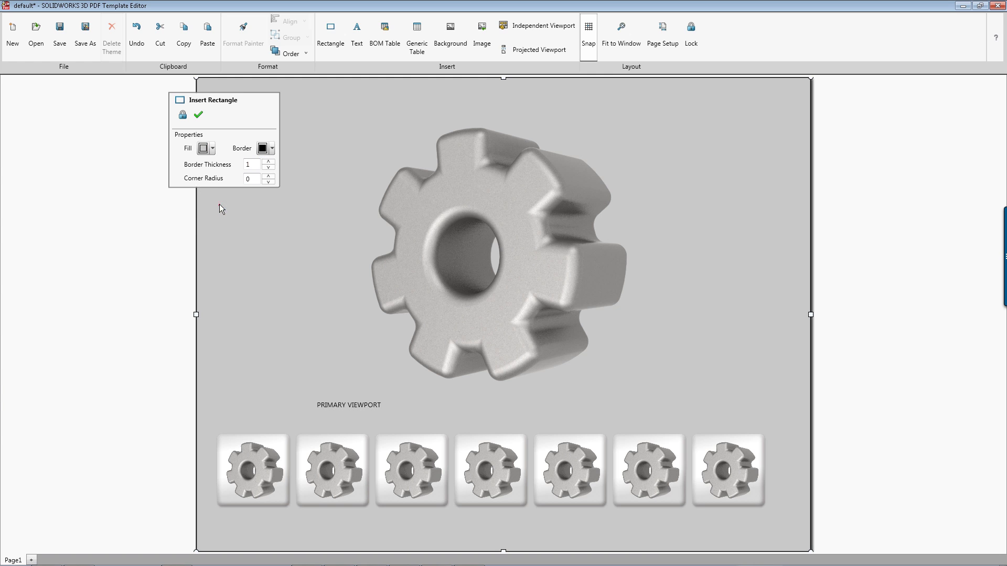
pyautogui.click(213, 149)
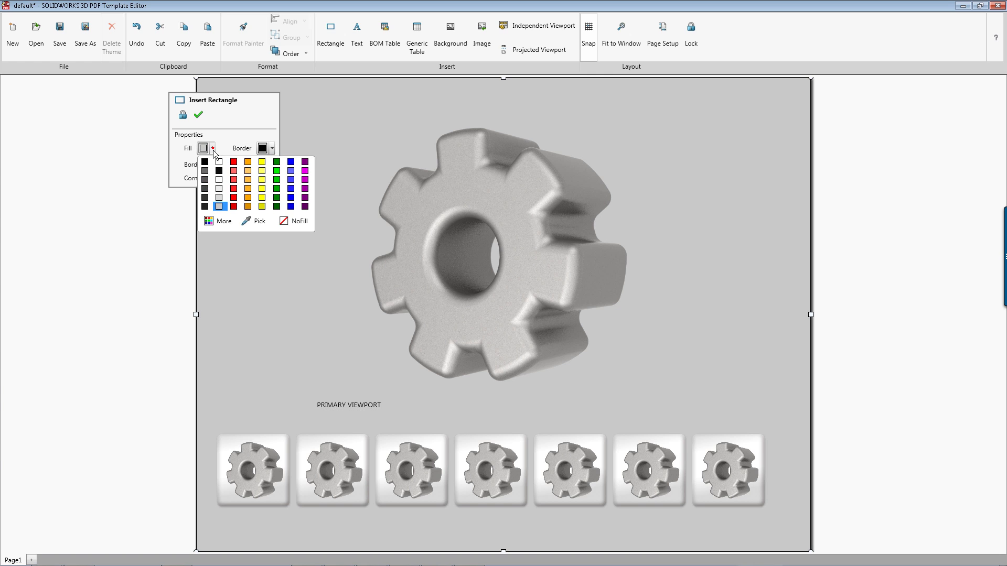
pyautogui.click(219, 221)
pyautogui.click(522, 279)
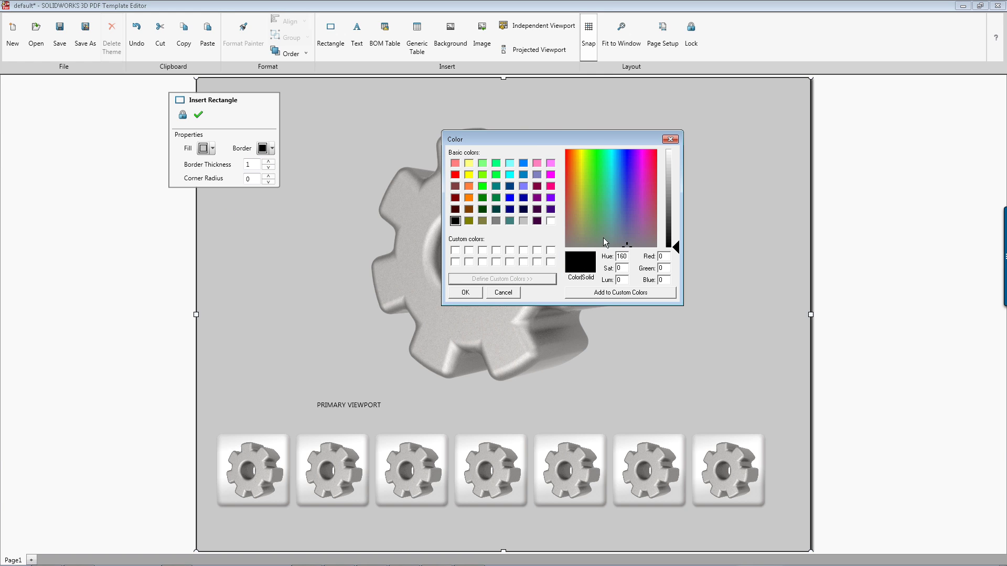
pyautogui.click(670, 138)
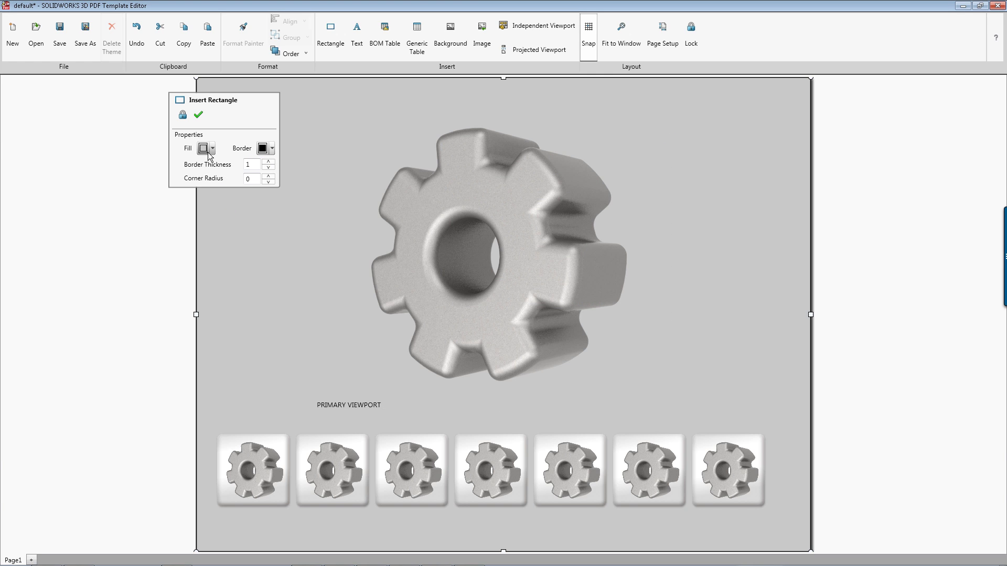
pyautogui.click(213, 149)
pyautogui.click(254, 221)
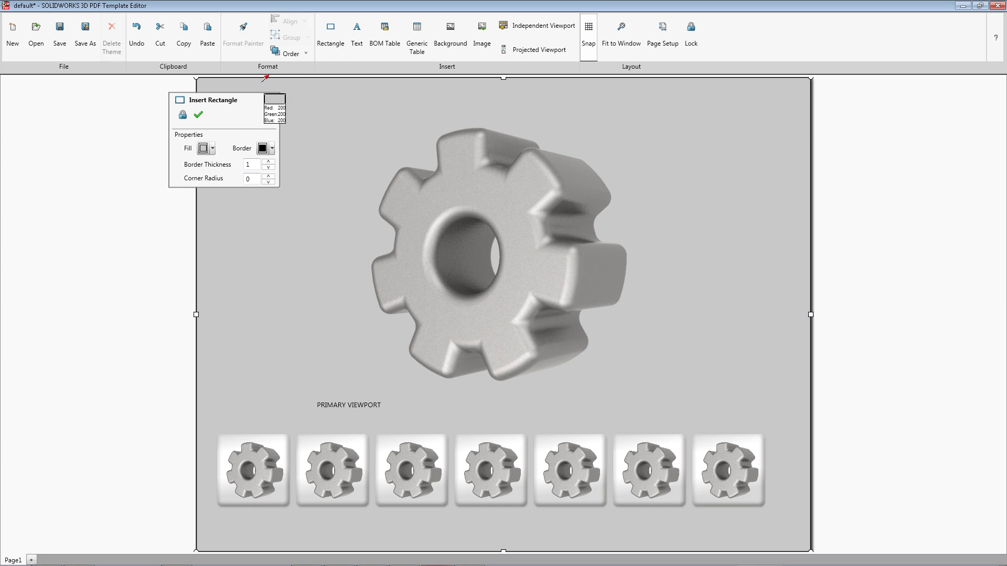
pyautogui.click(276, 54)
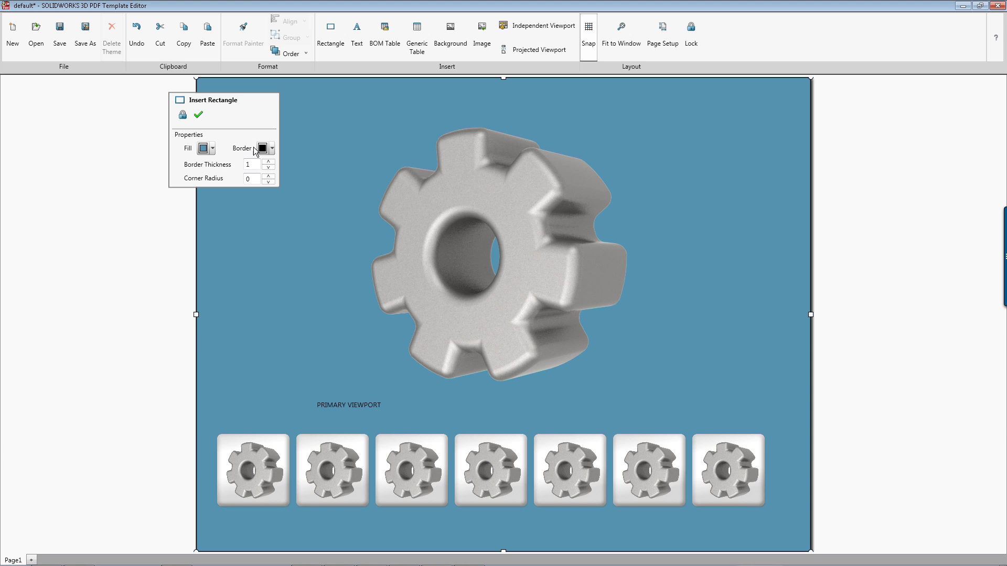
# Set the border thickness to 3, finish the rectangle and send it to back.
pyautogui.click(268, 162)
pyautogui.click(268, 162)
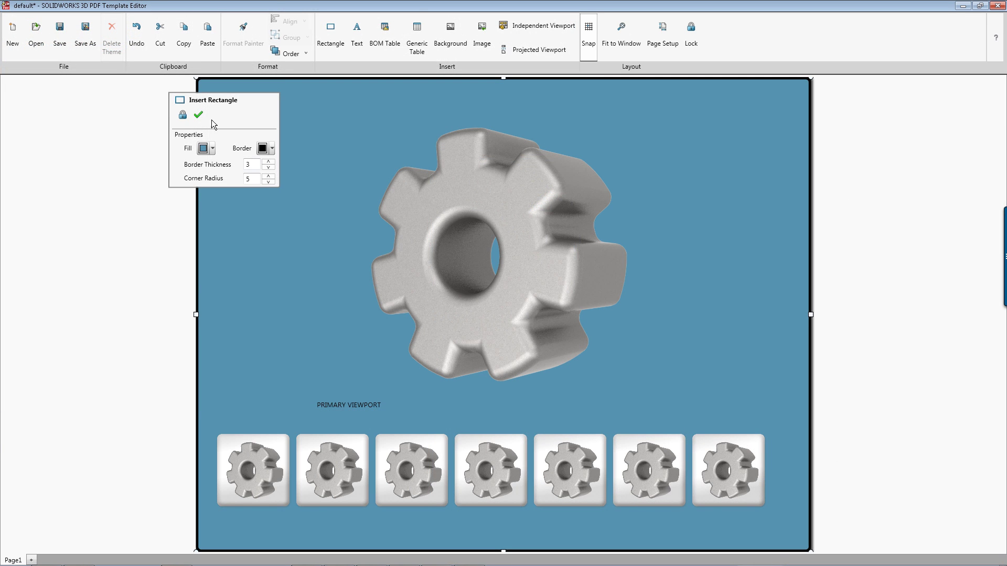
pyautogui.click(198, 114)
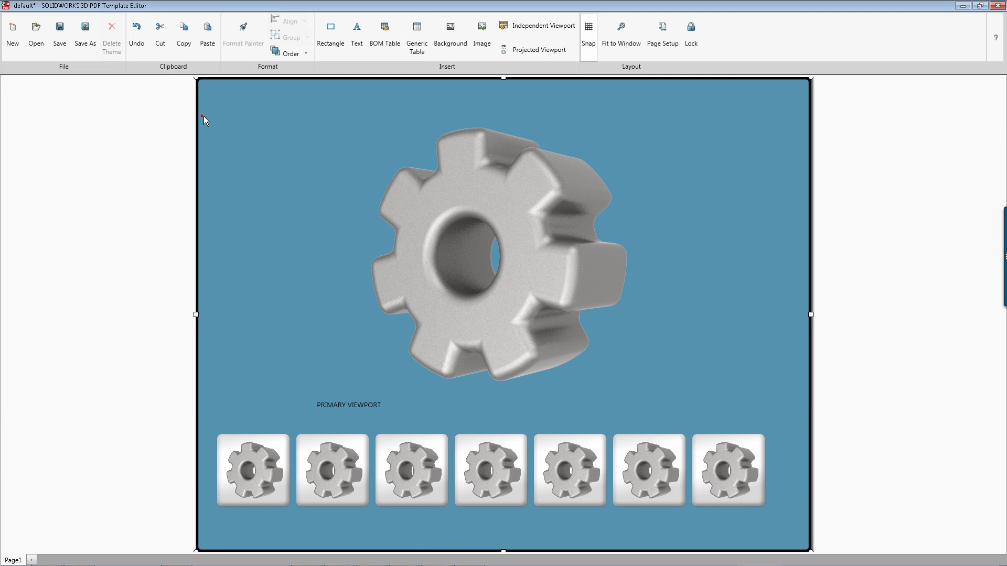
pyautogui.click(307, 53)
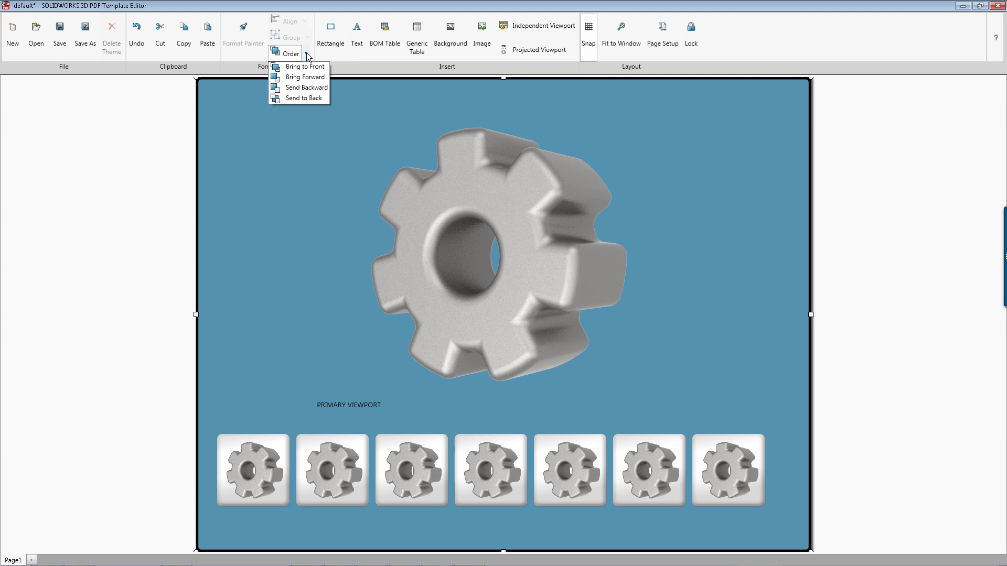
pyautogui.click(310, 97)
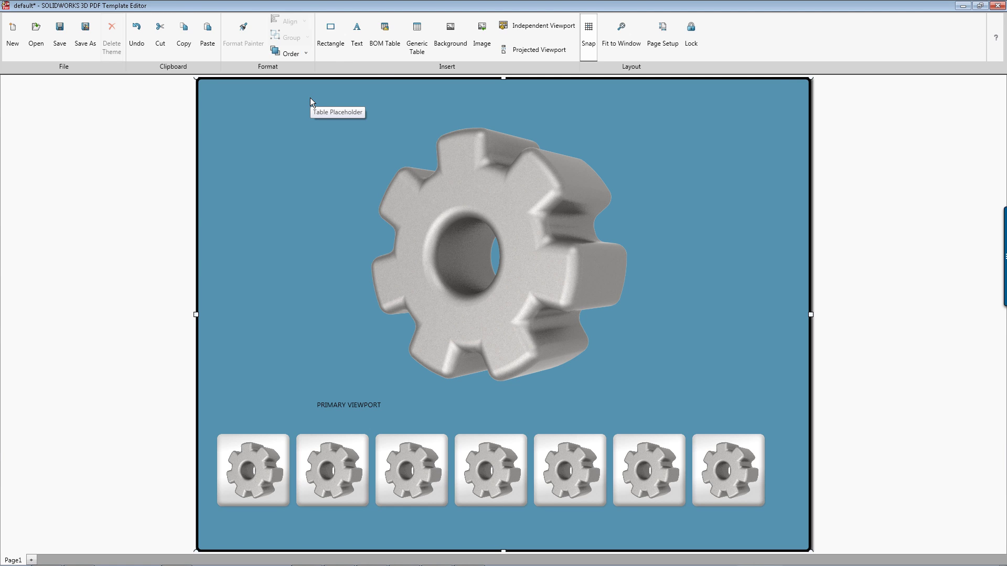
# Draw a white round-cornered panel on the right and fit the primary viewport onto it.
pyautogui.click(329, 43)
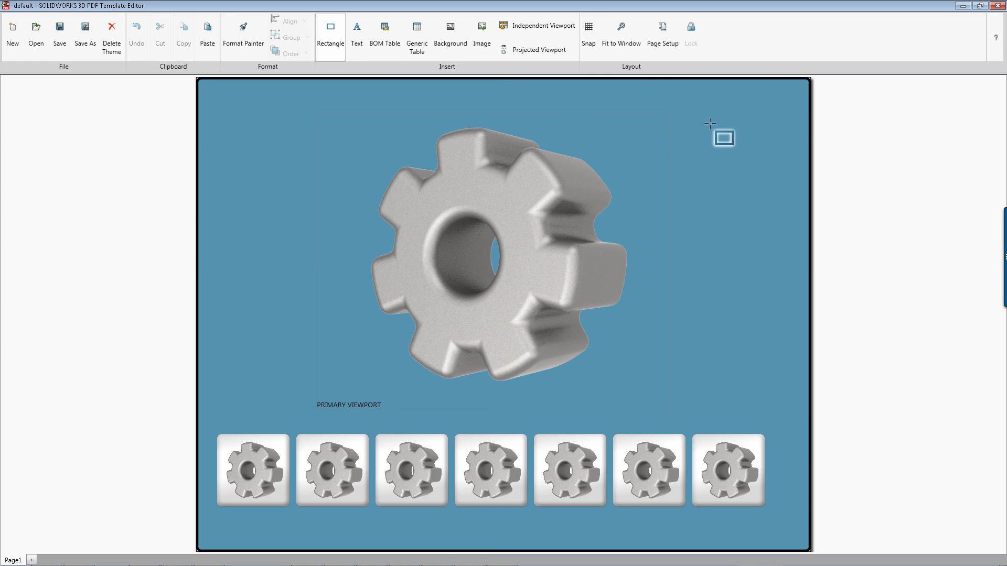
pyautogui.click(723, 157)
pyautogui.moveTo(751, 177)
pyautogui.mouseDown()
pyautogui.moveTo(766, 158)
pyautogui.moveTo(769, 169)
pyautogui.mouseUp()
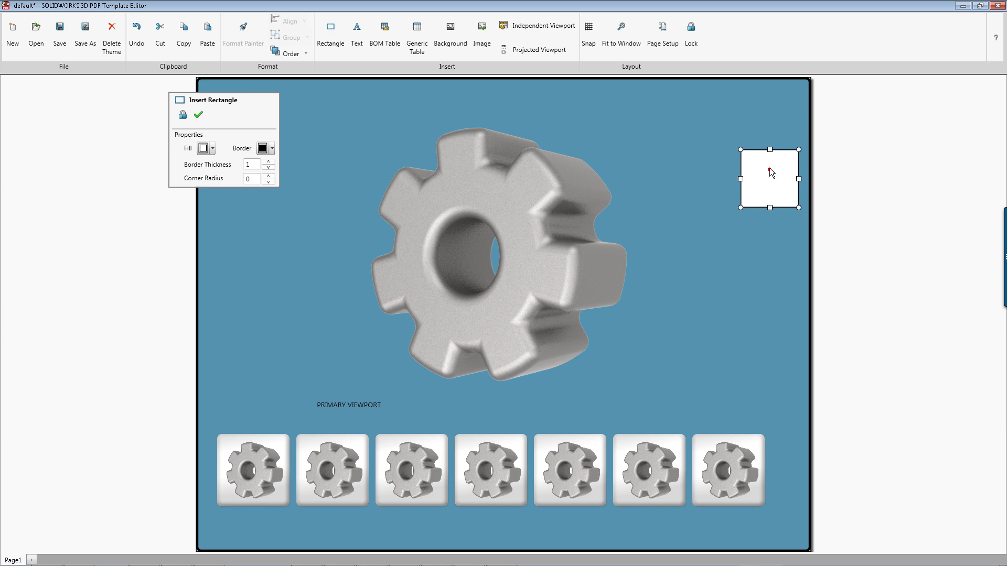
pyautogui.moveTo(740, 207); pyautogui.dragTo(455, 424)
pyautogui.click(270, 176)
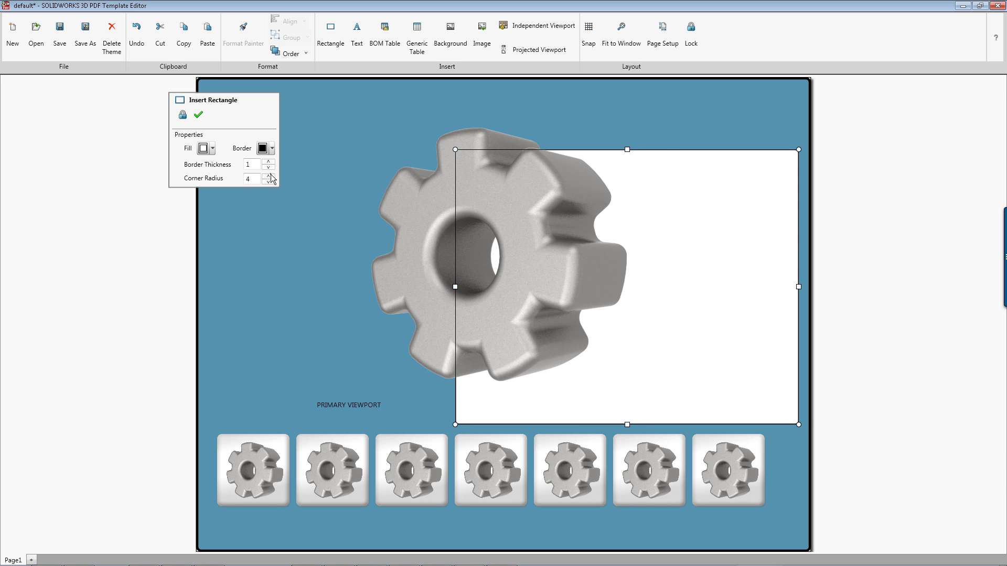
pyautogui.moveTo(397, 184); pyautogui.dragTo(520, 196)
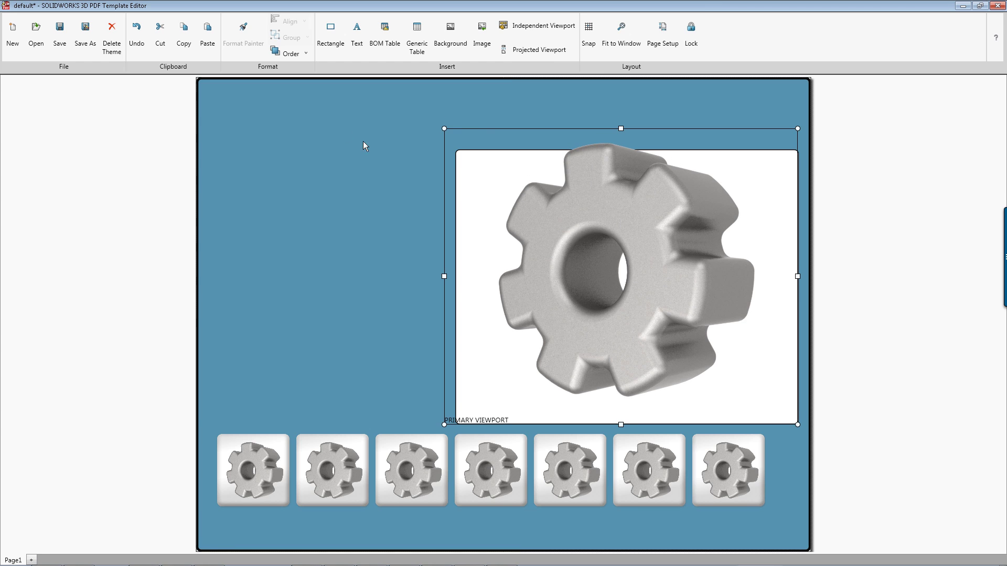
pyautogui.moveTo(445, 128); pyautogui.dragTo(455, 149)
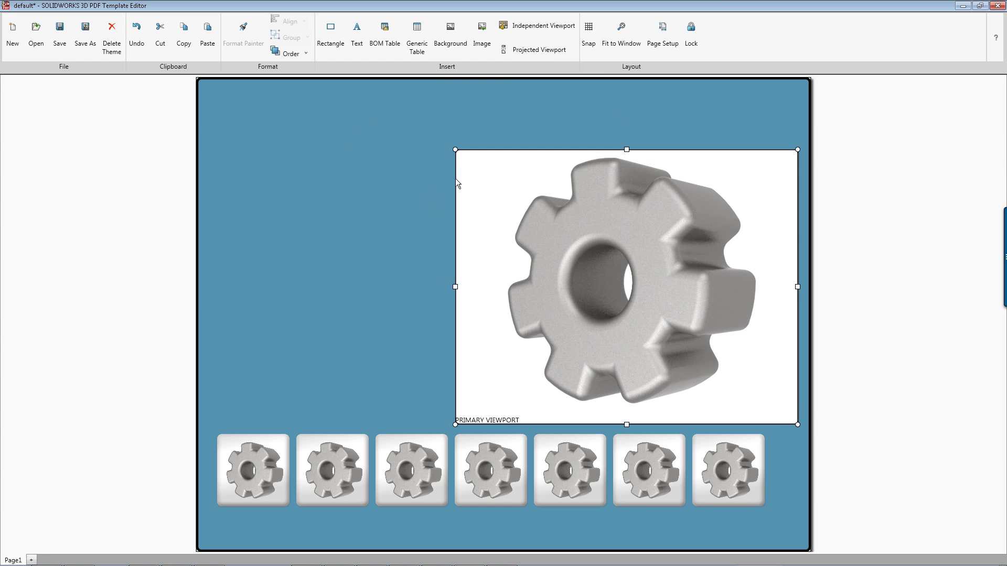
# Copy the white panel beneath the thumbnail strip and fit the strip onto it.
pyautogui.click(799, 160)
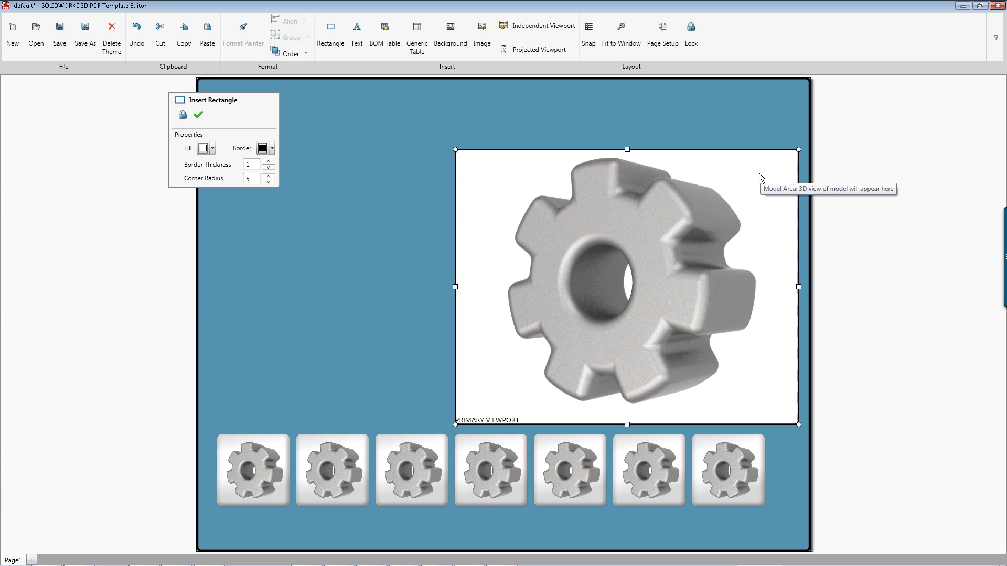
pyautogui.hotkey('ctrl', 'v')
pyautogui.hotkey('ctrl', 'v')
pyautogui.hotkey('ctrl', 'v')
pyautogui.hotkey('ctrl', 'v')
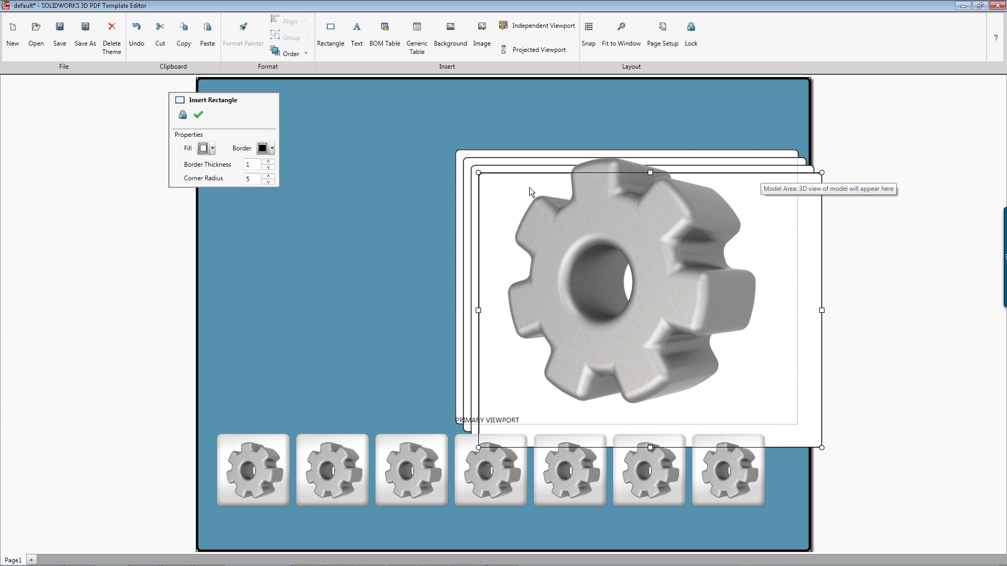
pyautogui.moveTo(819, 226); pyautogui.dragTo(791, 311)
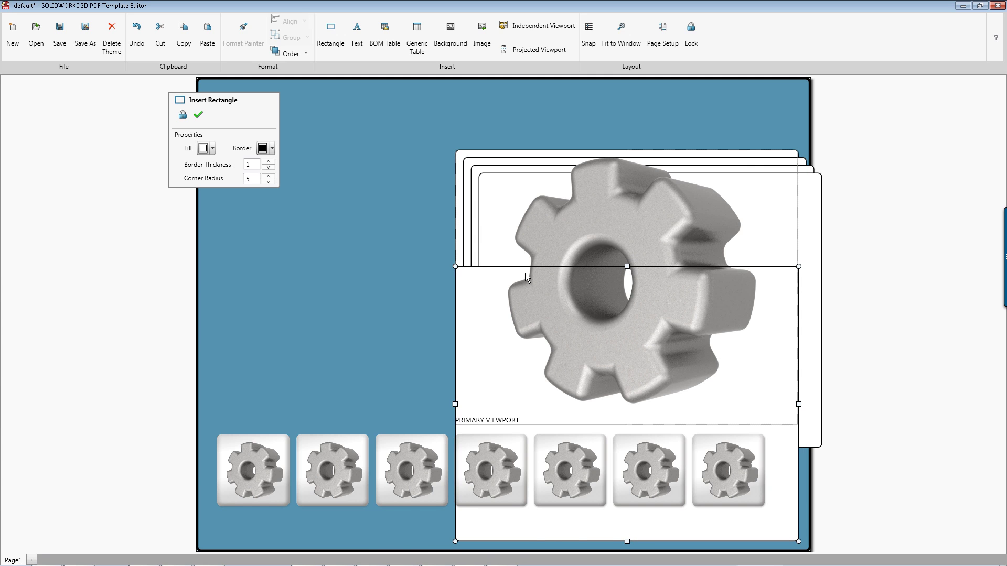
pyautogui.moveTo(455, 267); pyautogui.dragTo(209, 462)
pyautogui.click(294, 444)
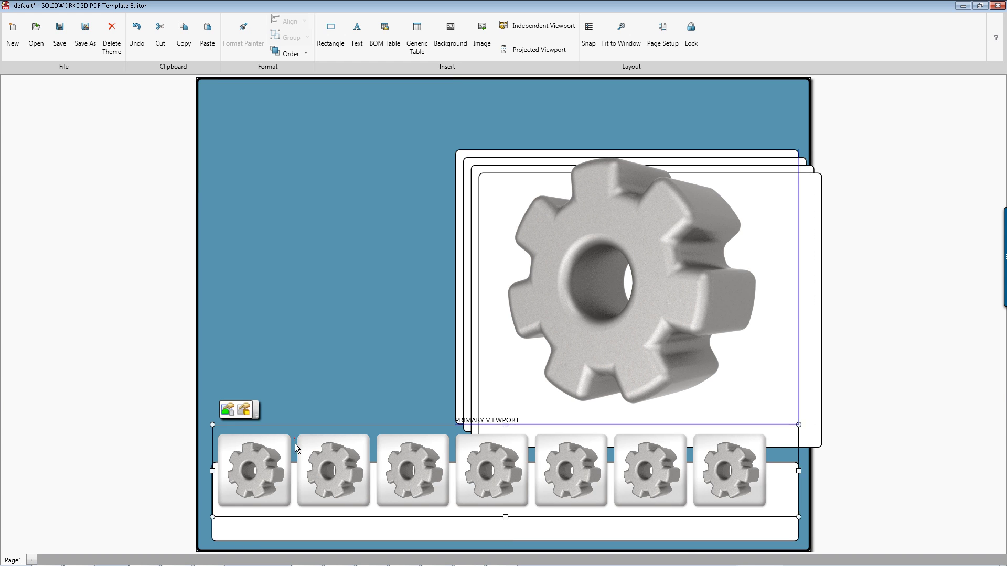
pyautogui.moveTo(295, 444); pyautogui.dragTo(295, 467)
pyautogui.moveTo(505, 449); pyautogui.dragTo(505, 462)
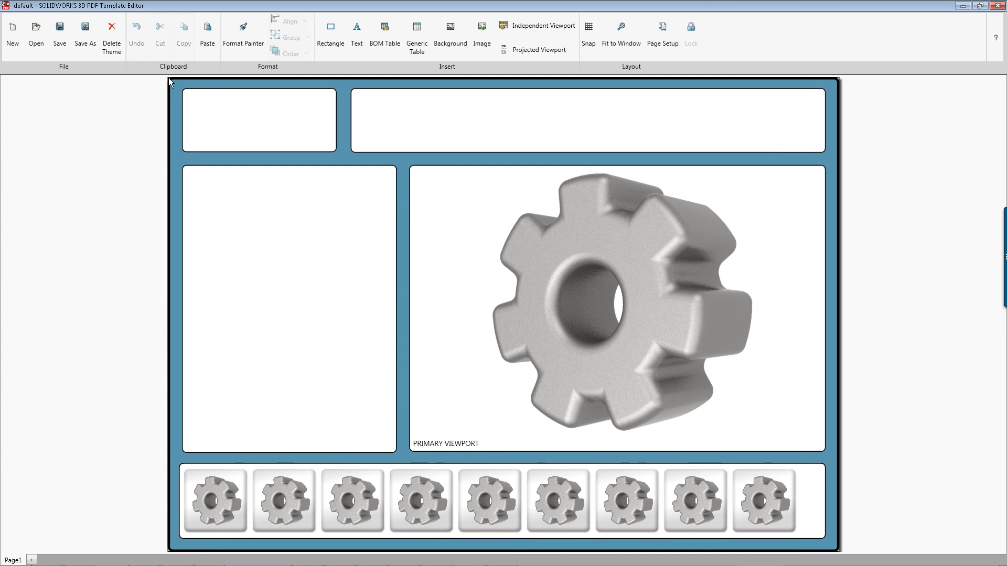
pyautogui.click(169, 78)
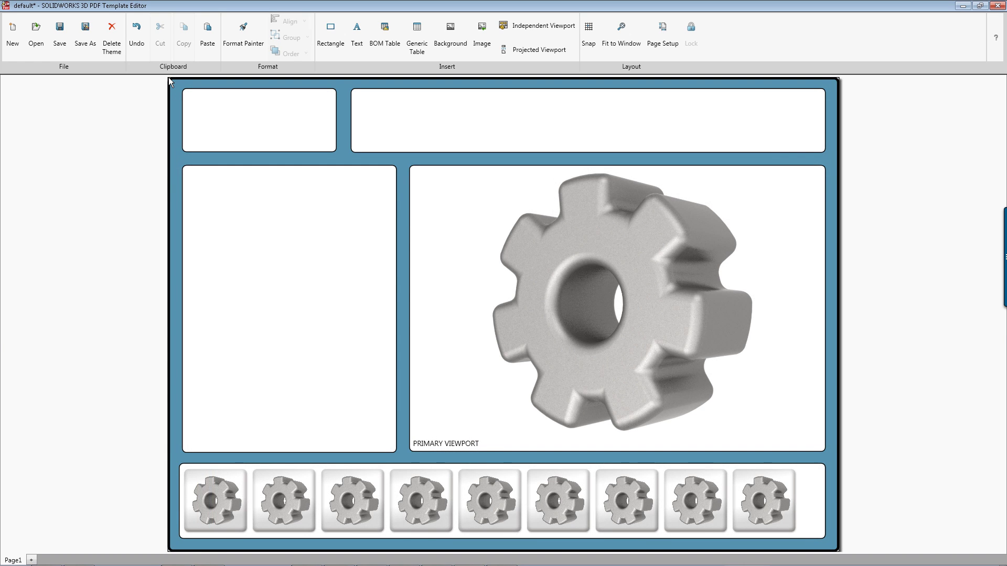
# Insert the logo PNG and shrink it to fit inside the top-left header box.
pyautogui.click(483, 33)
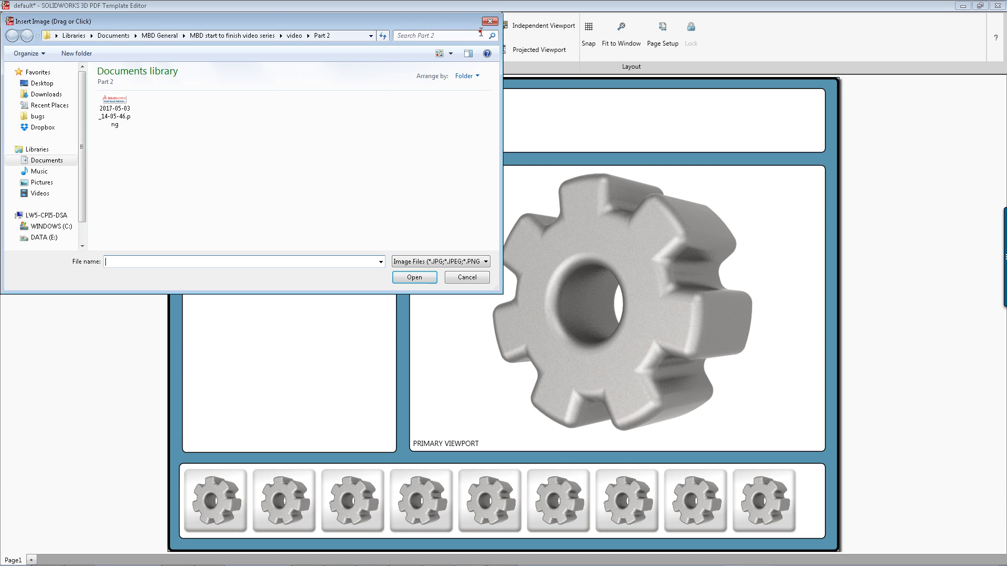
pyautogui.click(111, 116)
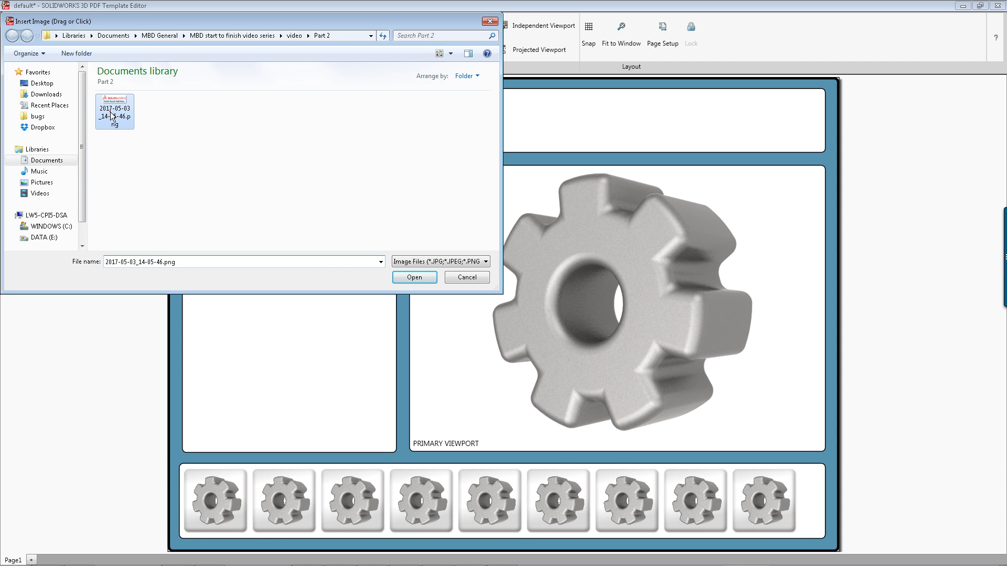
pyautogui.click(409, 278)
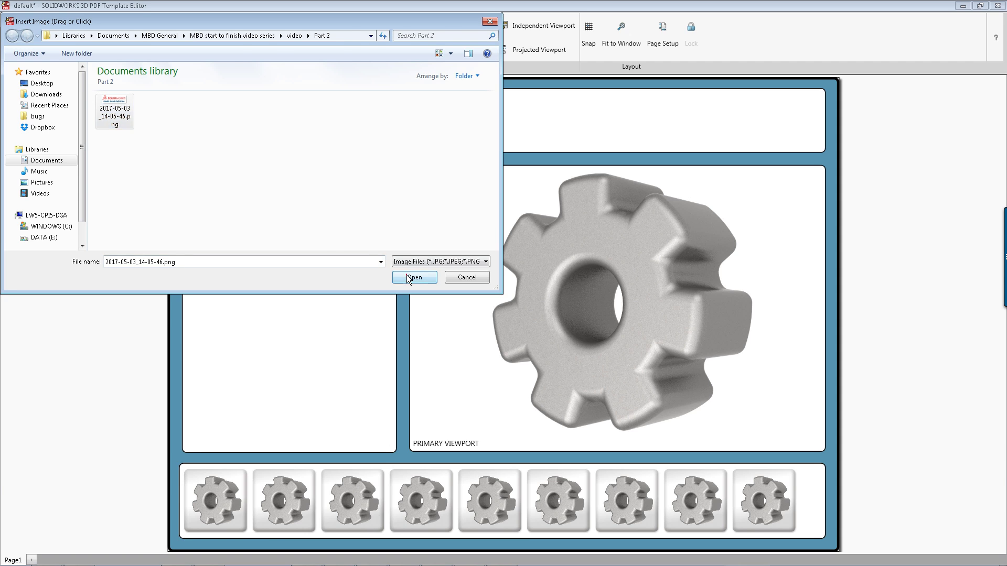
pyautogui.moveTo(253, 110); pyautogui.dragTo(272, 124)
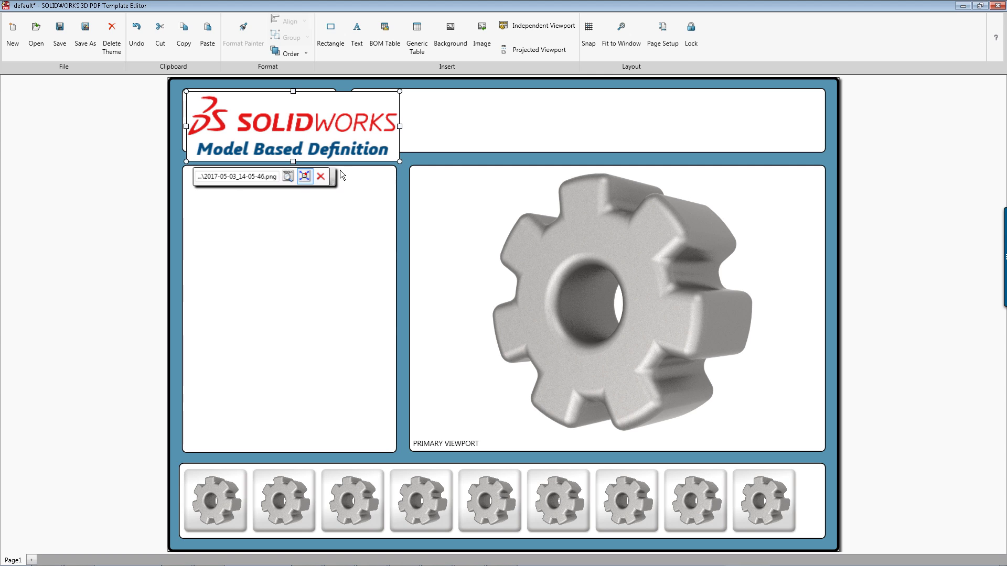
pyautogui.moveTo(399, 162); pyautogui.dragTo(287, 116)
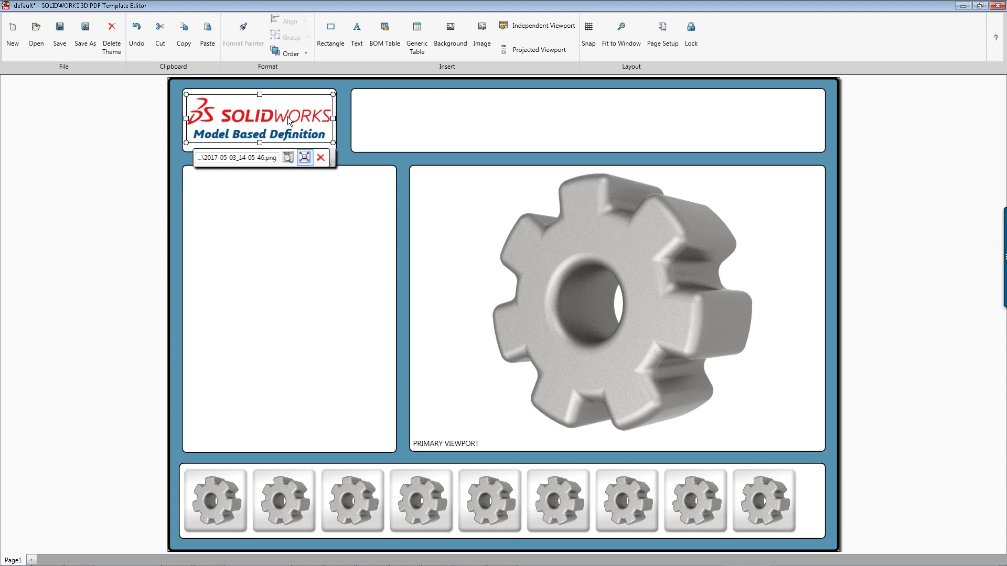
pyautogui.moveTo(288, 116); pyautogui.dragTo(288, 116)
pyautogui.click(113, 140)
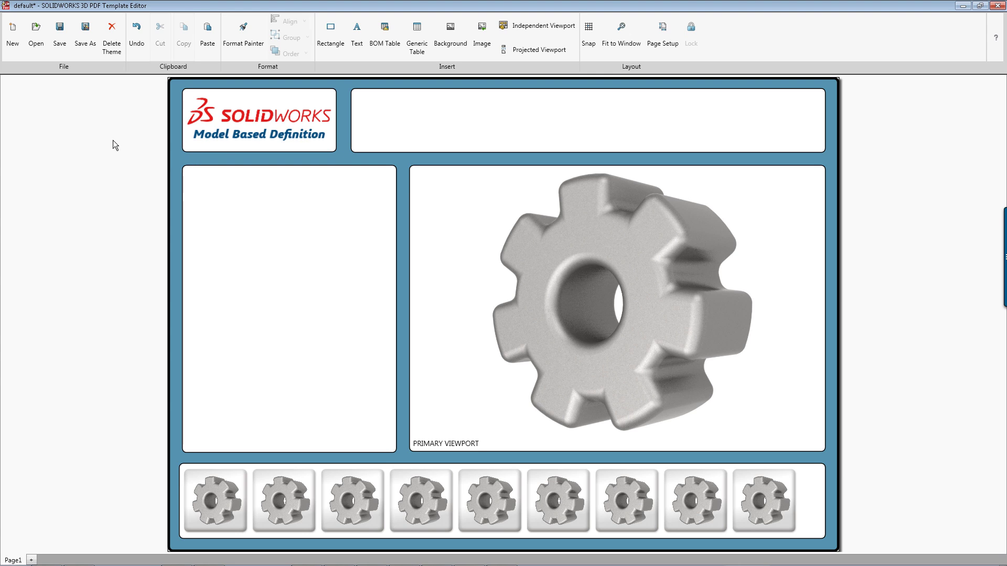
# Place a text box in the wide header panel, trying each Text Type through PDF Form Field.
pyautogui.click(359, 36)
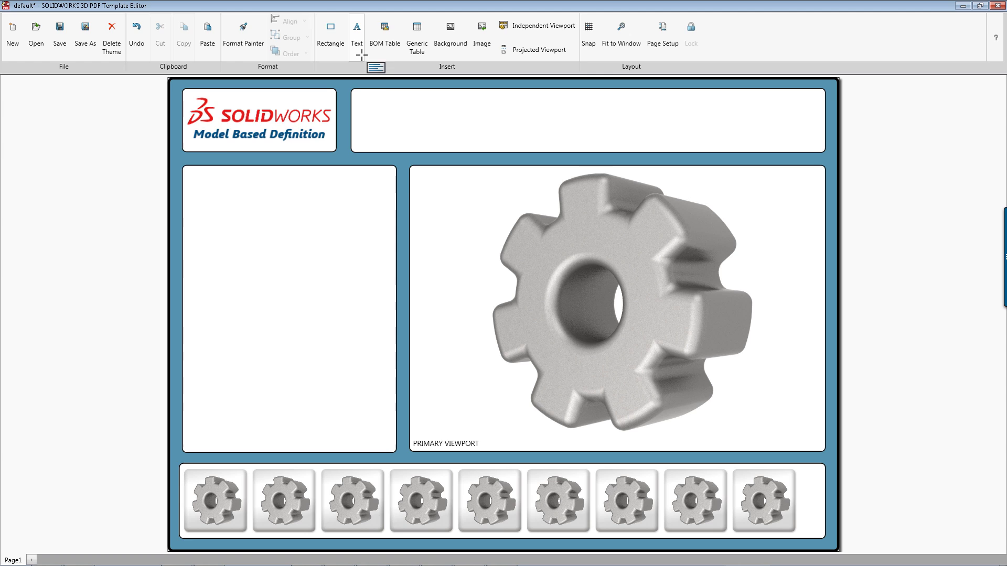
pyautogui.click(369, 98)
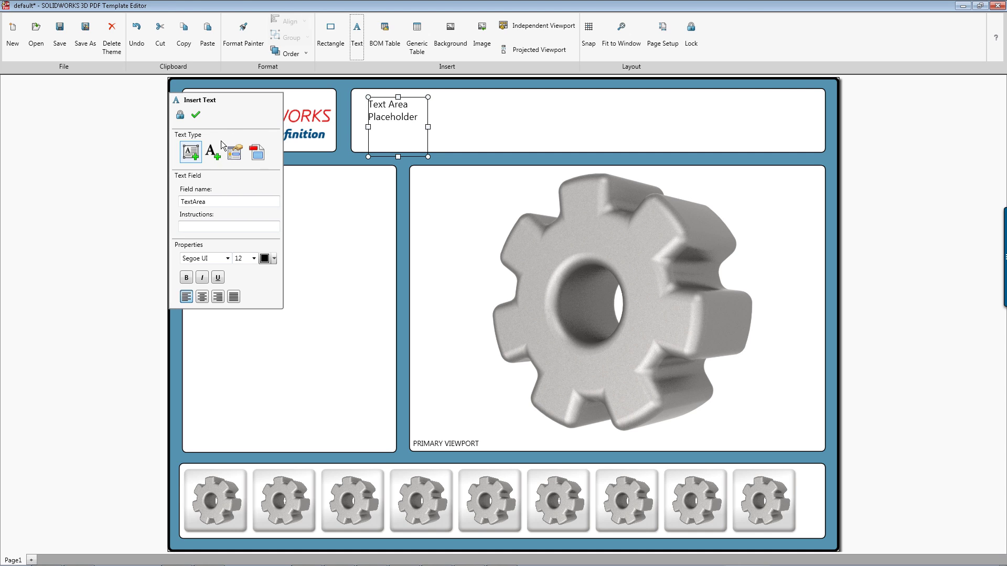
pyautogui.click(190, 152)
pyautogui.click(213, 153)
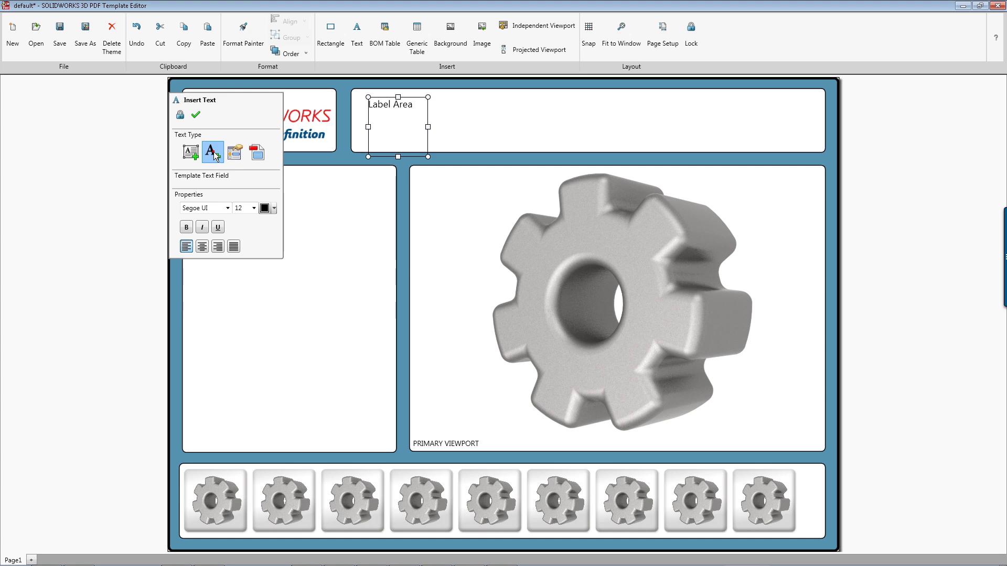
pyautogui.click(234, 153)
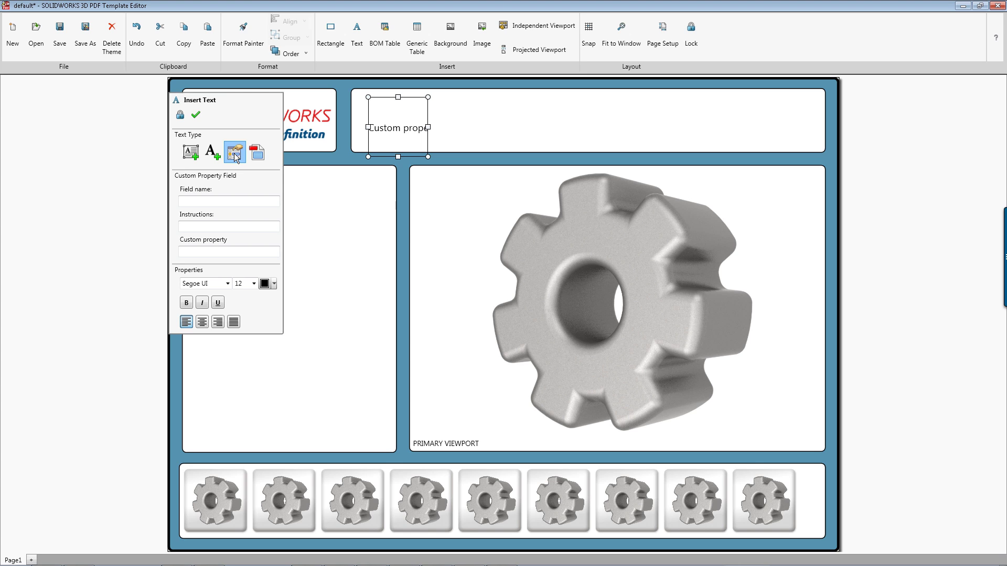
pyautogui.click(255, 155)
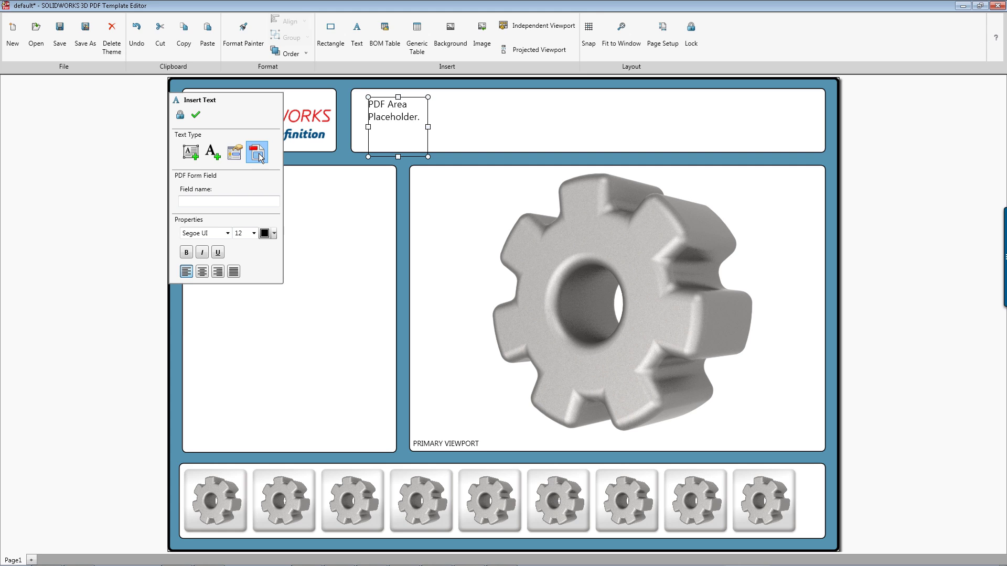
pyautogui.hotkey('ctrl', 'z')
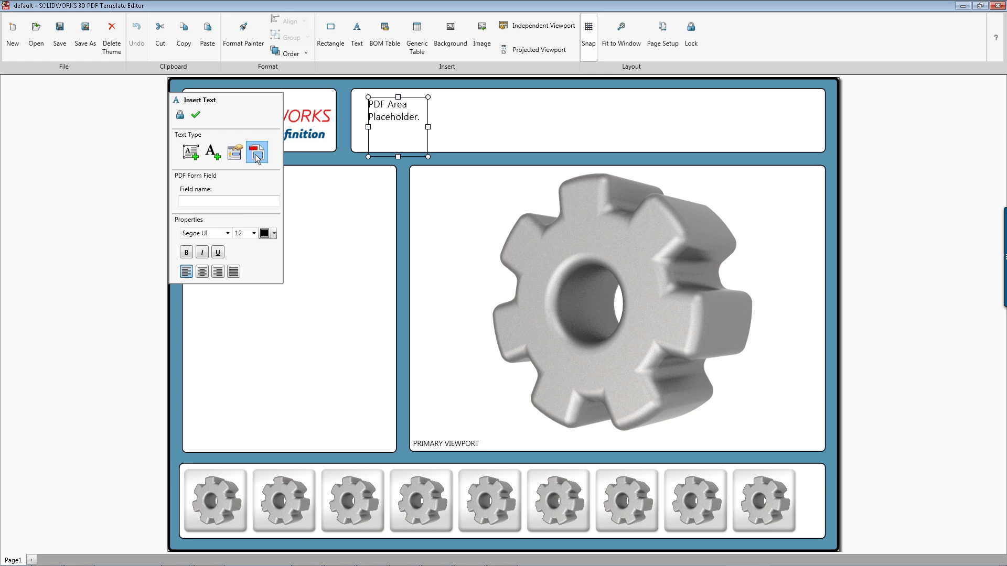
# Turn the text box into a smaller 'Part Number' template text label and change its font.
pyautogui.click(210, 152)
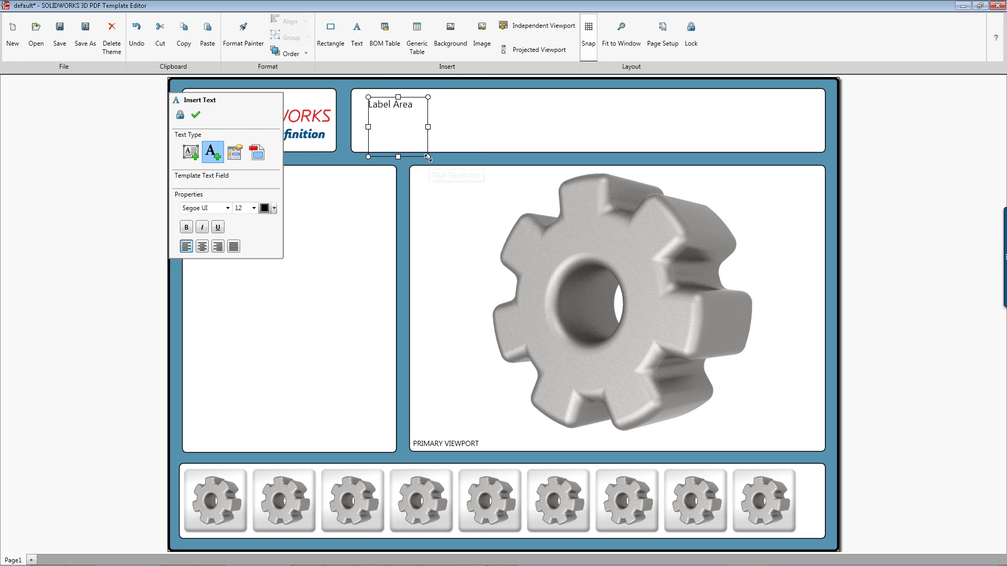
pyautogui.moveTo(427, 157); pyautogui.dragTo(378, 104)
pyautogui.doubleClick(379, 101)
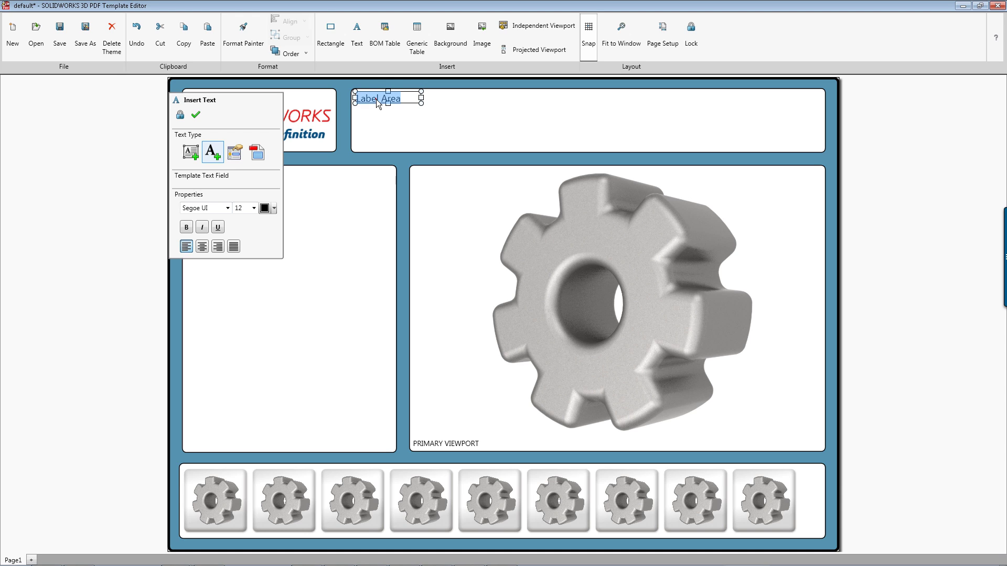
pyautogui.press('BackSpace')
pyautogui.write('Part')
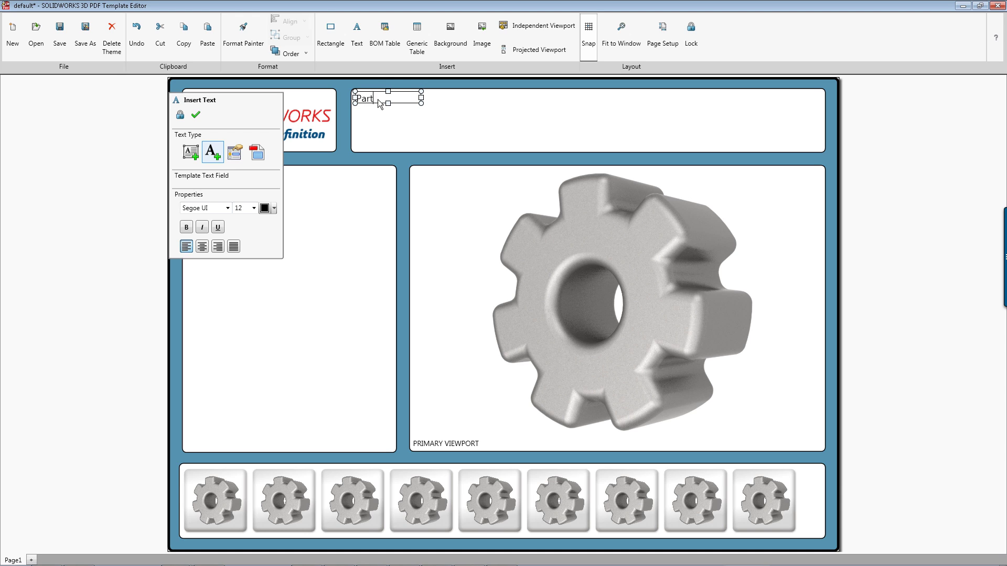
pyautogui.write(' Number:')
pyautogui.click(216, 207)
pyautogui.write('3ds')
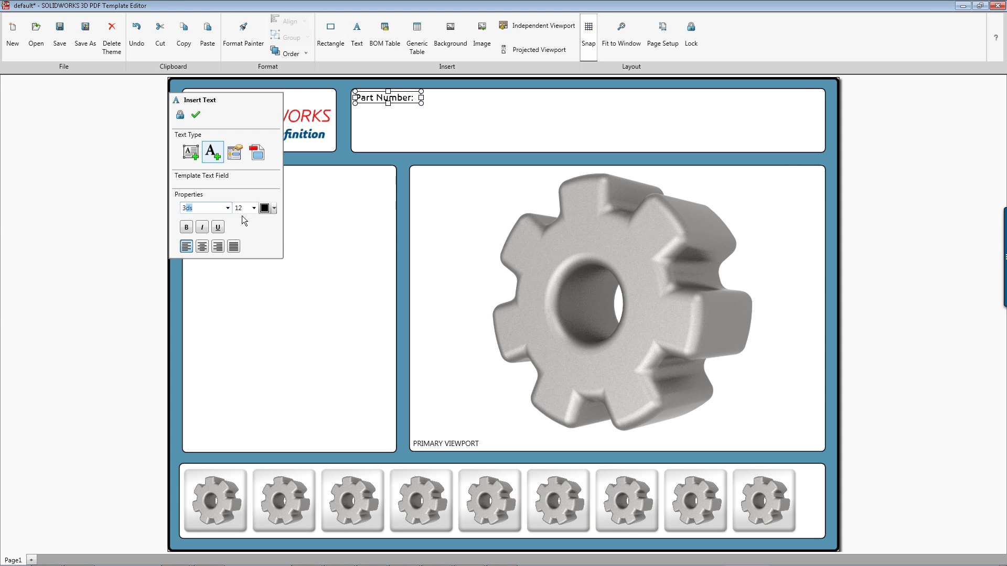
# Duplicate the label as 'Comment:' below it, then paste copies toward the header's right side.
pyautogui.click(376, 106)
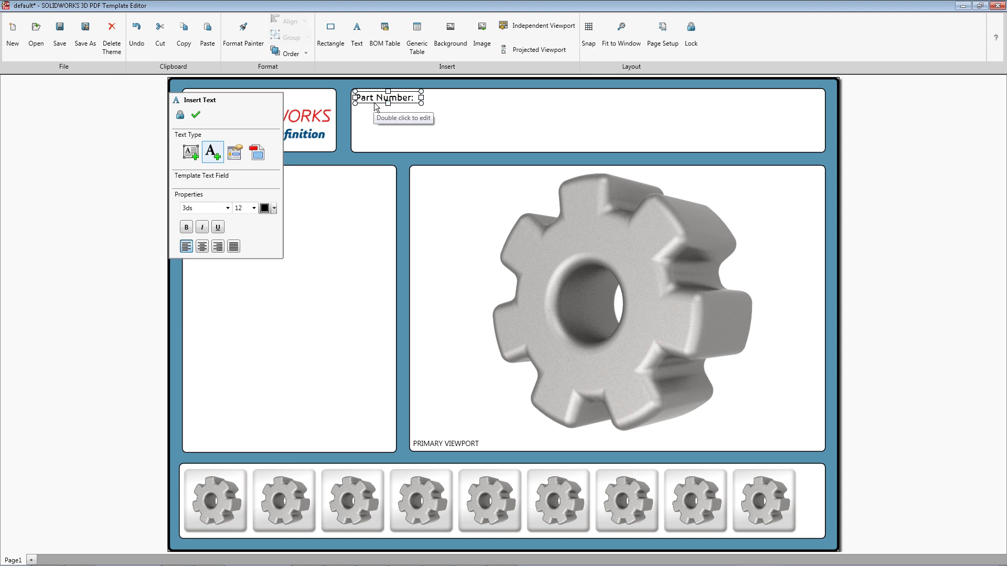
pyautogui.keyDown('ctrl'); pyautogui.moveTo(376, 106); pyautogui.dragTo(372, 113); pyautogui.keyUp('ctrl')
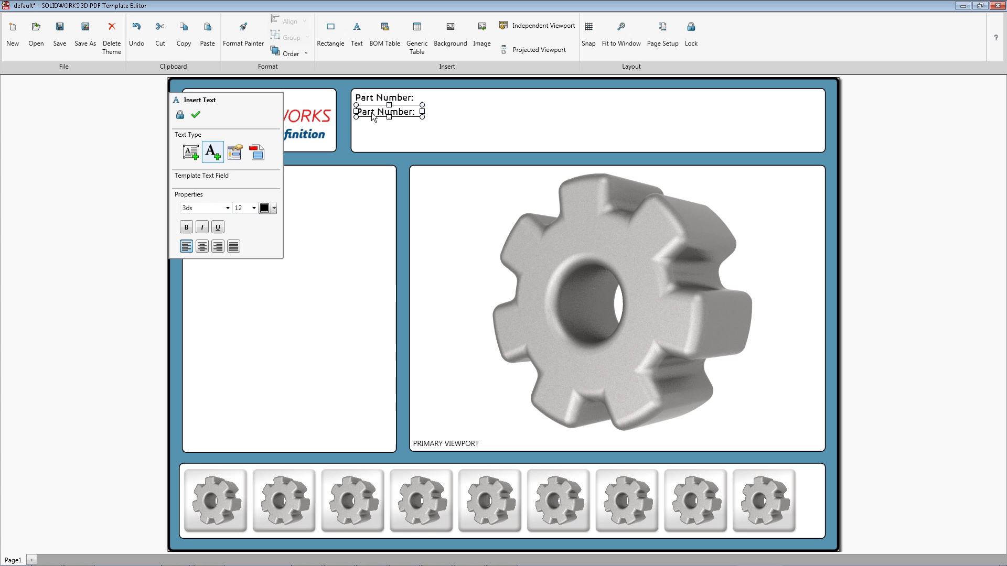
pyautogui.doubleClick(399, 111)
pyautogui.press('BackSpace')
pyautogui.write('Co')
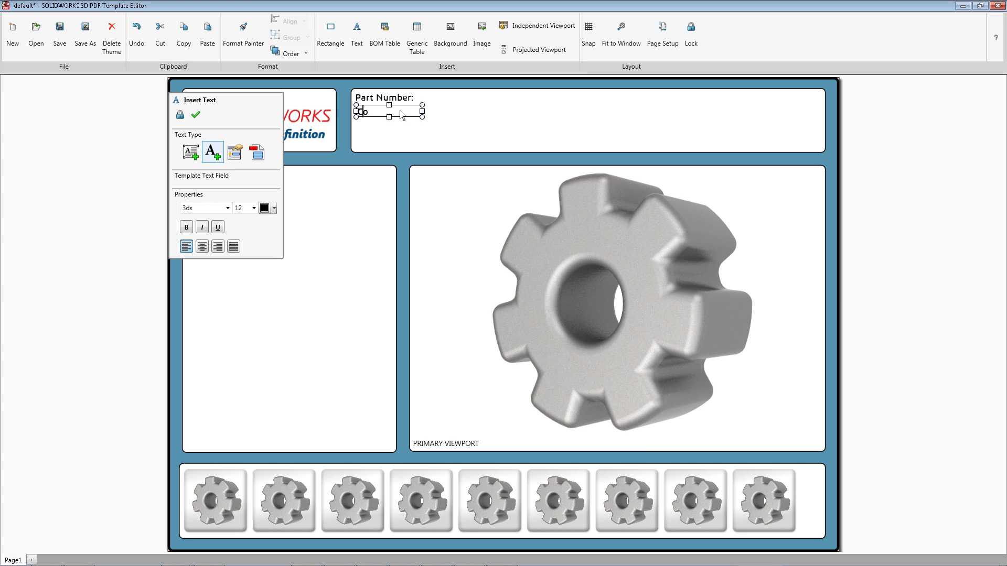
pyautogui.write('mment:')
pyautogui.click(400, 124)
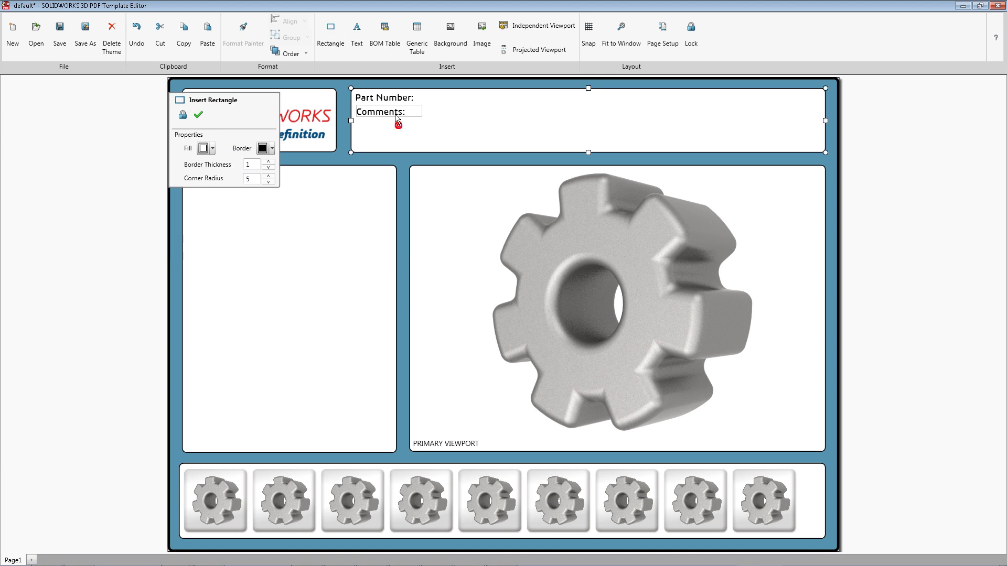
pyautogui.click(393, 113)
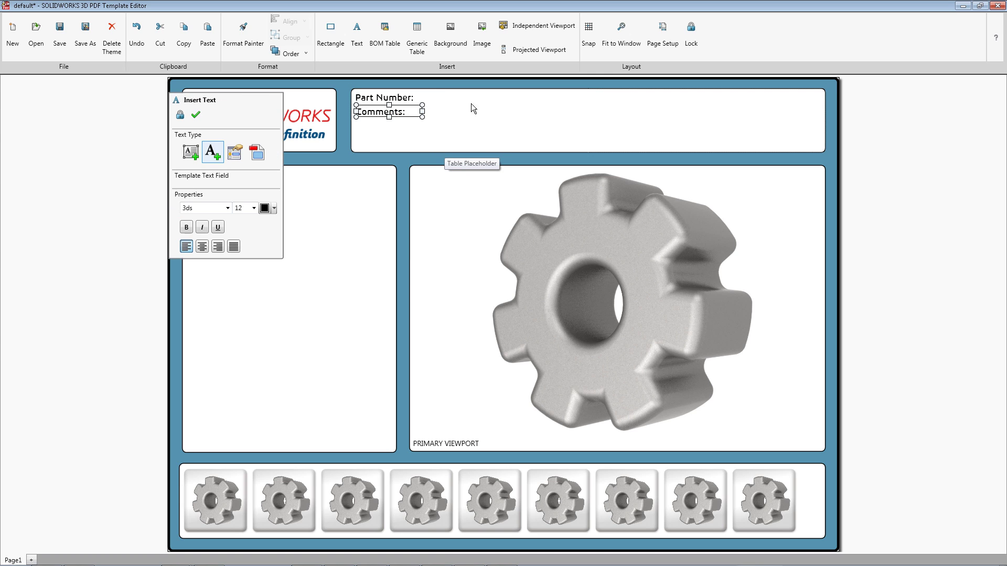
pyautogui.hotkey('ctrl', 'v')
pyautogui.hotkey('ctrl', 'v')
pyautogui.hotkey('ctrl', 'v')
pyautogui.hotkey('ctrl', 'v')
pyautogui.moveTo(422, 145); pyautogui.dragTo(637, 100)
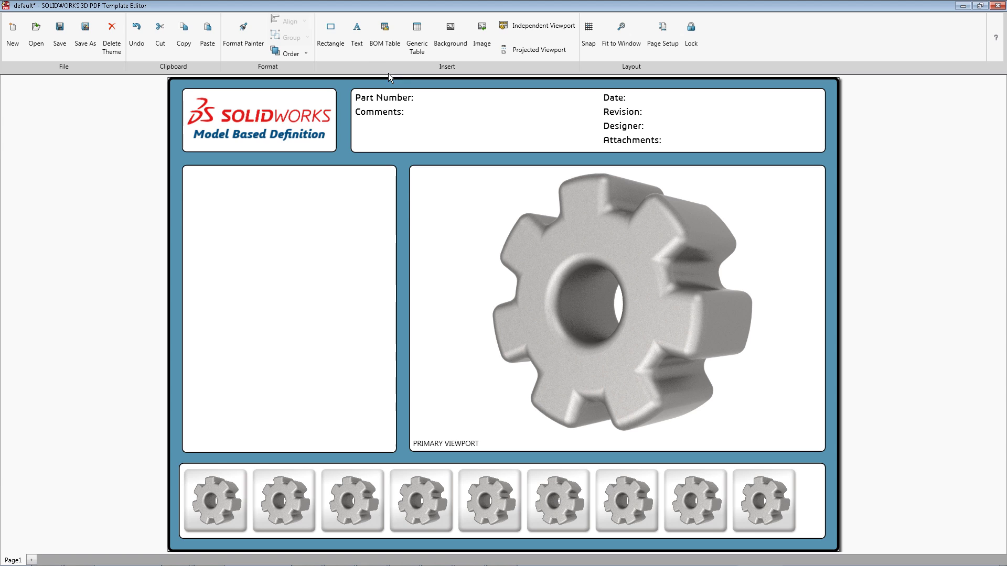
# Add a Part Number custom property field in 3ds font beside the Part Number label.
pyautogui.click(357, 32)
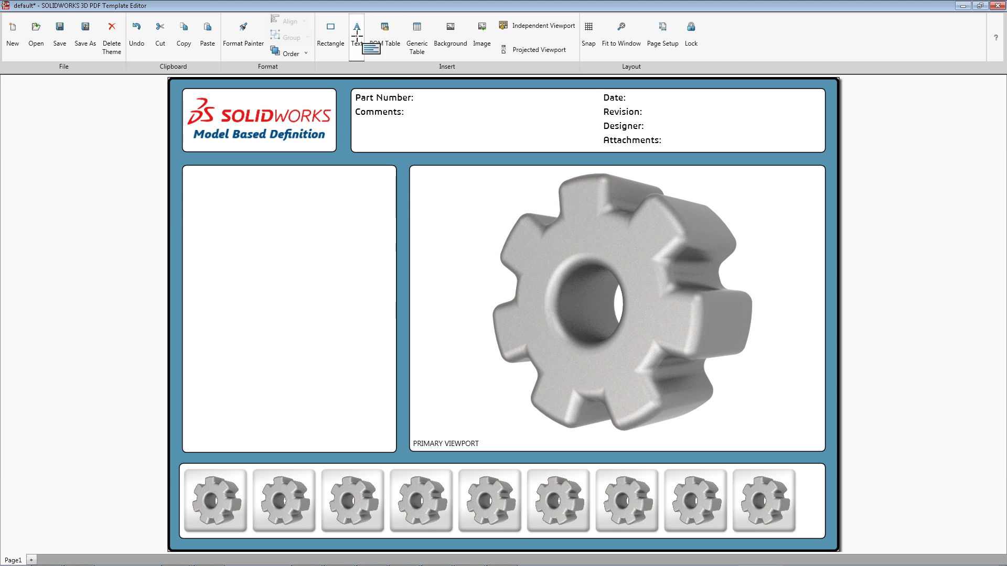
pyautogui.click(428, 96)
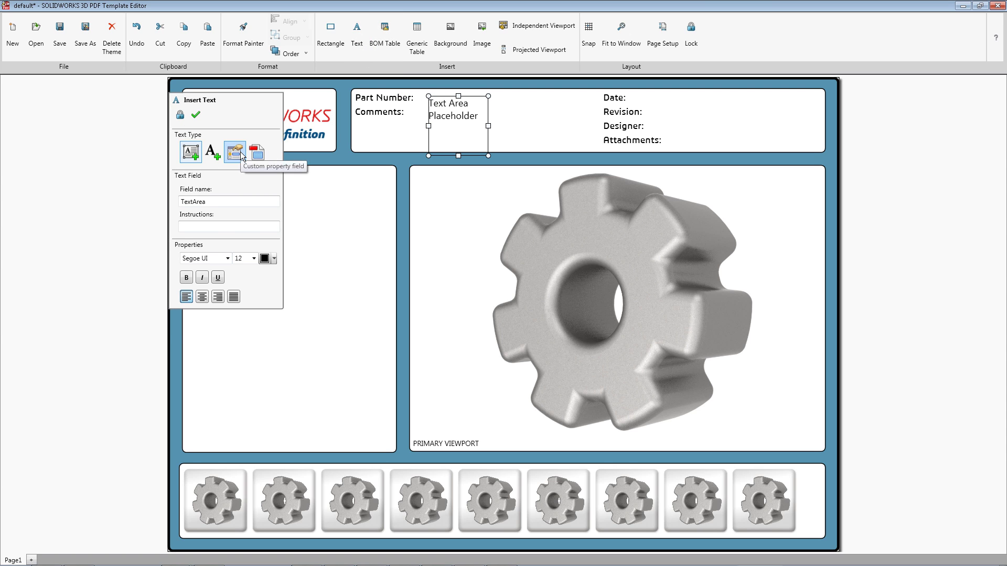
pyautogui.click(241, 153)
pyautogui.click(206, 198)
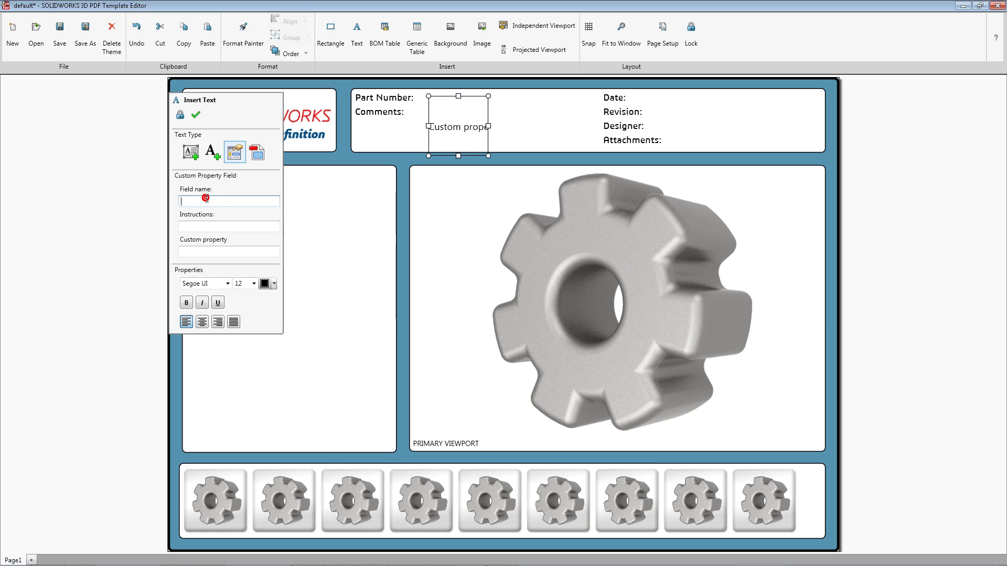
pyautogui.write('Part Number')
pyautogui.press('Tab')
pyautogui.press('Tab')
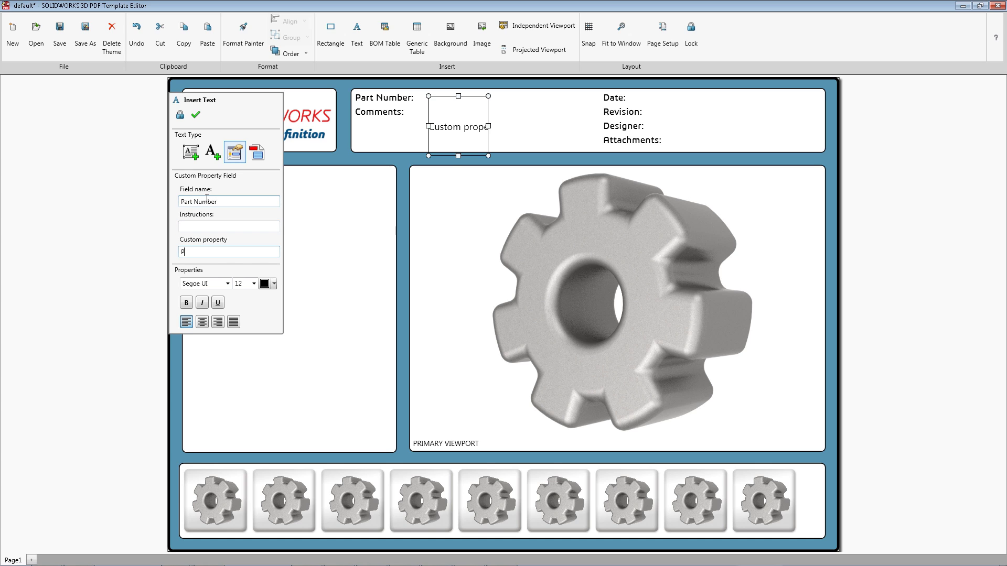
pyautogui.write('Part Number')
pyautogui.click(215, 284)
pyautogui.write('3ds')
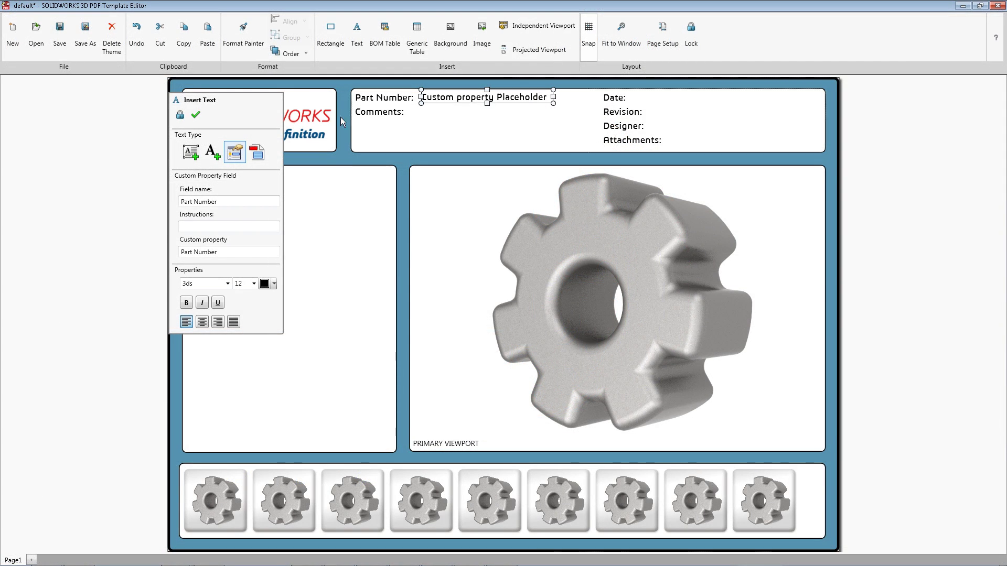
pyautogui.click(197, 116)
# Copy the Part Number placeholder beside the Date, Revision and Designer labels.
pyautogui.click(196, 116)
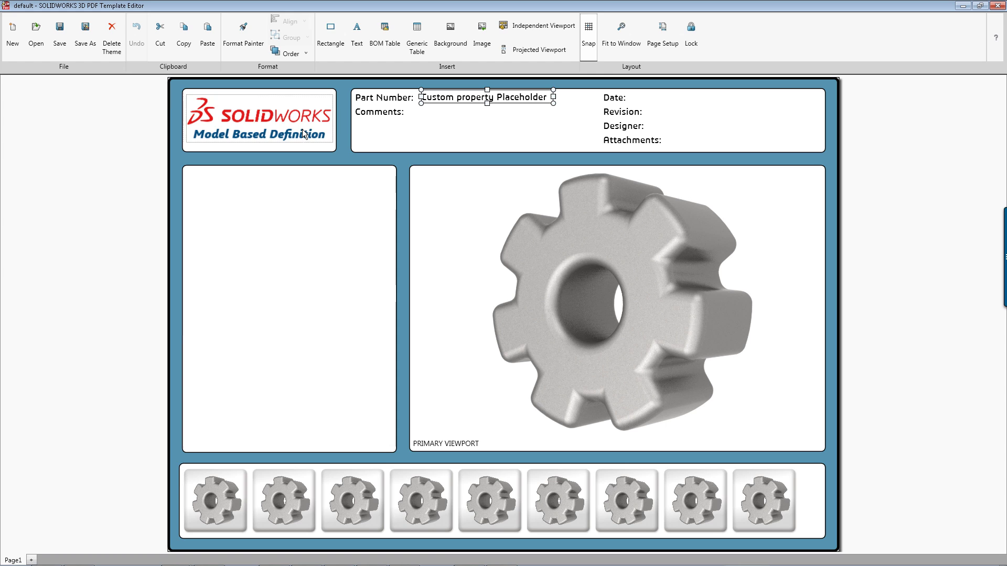
pyautogui.hotkey('ctrl', 'c')
pyautogui.hotkey('ctrl', 'v')
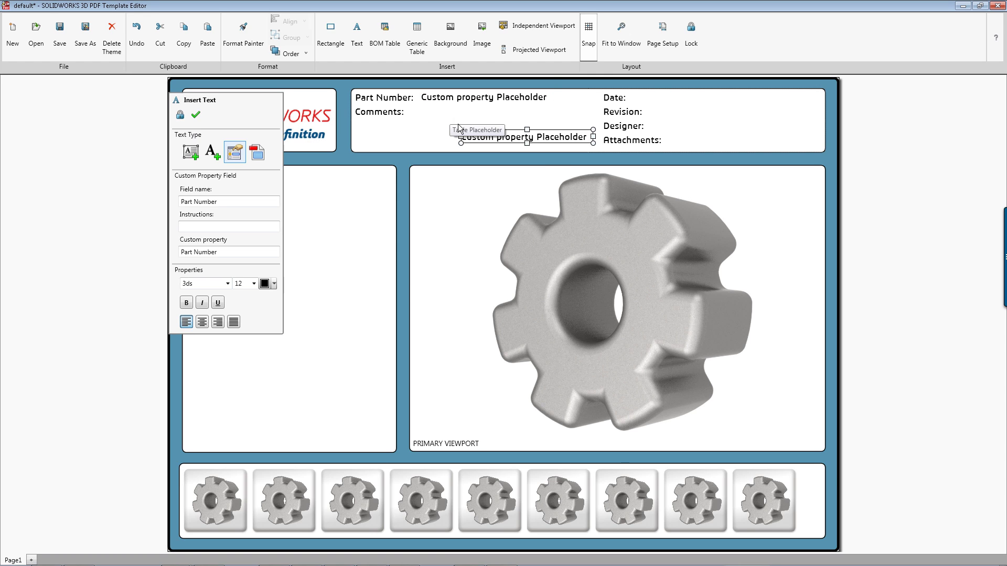
pyautogui.moveTo(491, 134); pyautogui.dragTo(700, 98)
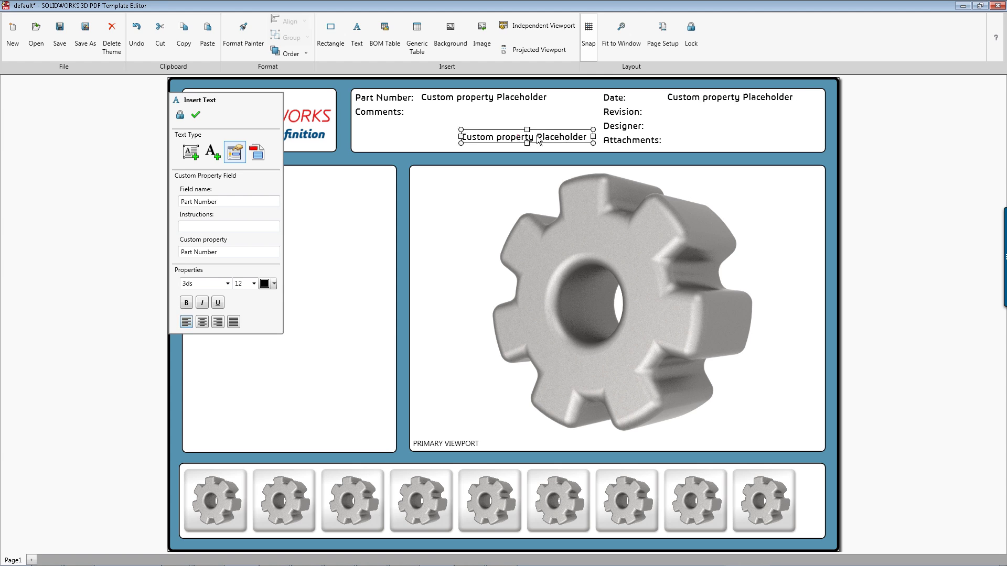
pyautogui.moveTo(520, 140); pyautogui.dragTo(774, 130)
pyautogui.click(558, 123)
pyautogui.click(701, 118)
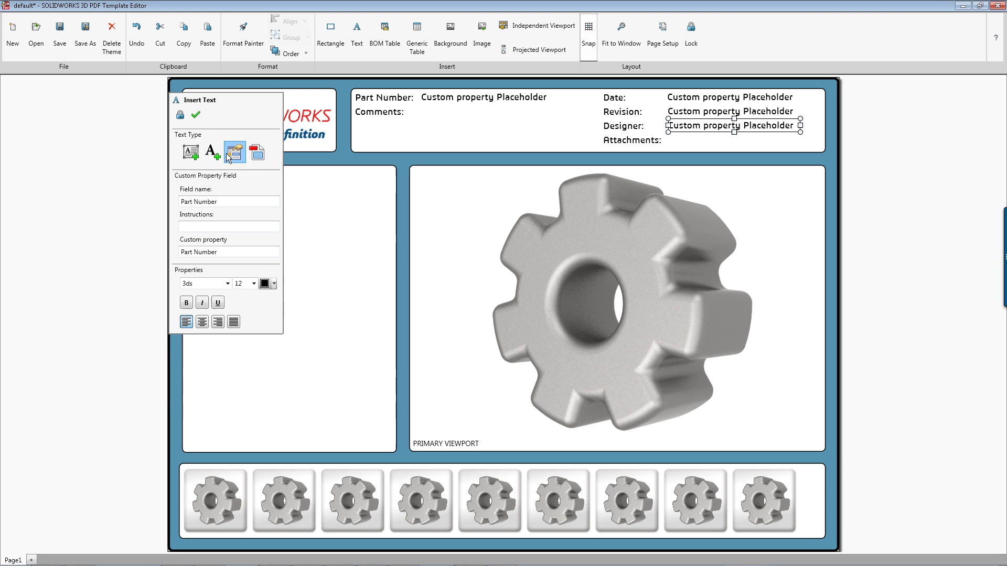
# Make the Designer copy a text field named Designer with instructions 'Please Place Initials Here'.
pyautogui.click(192, 152)
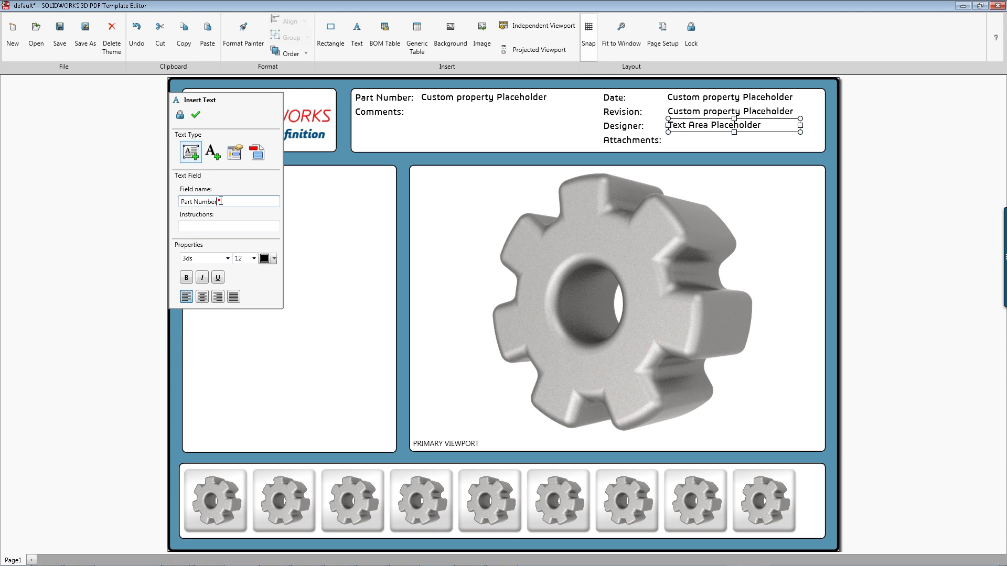
pyautogui.moveTo(215, 202); pyautogui.dragTo(159, 197)
pyautogui.press('BackSpace')
pyautogui.write('Designer')
pyautogui.press('Tab')
pyautogui.write('Please Place ')
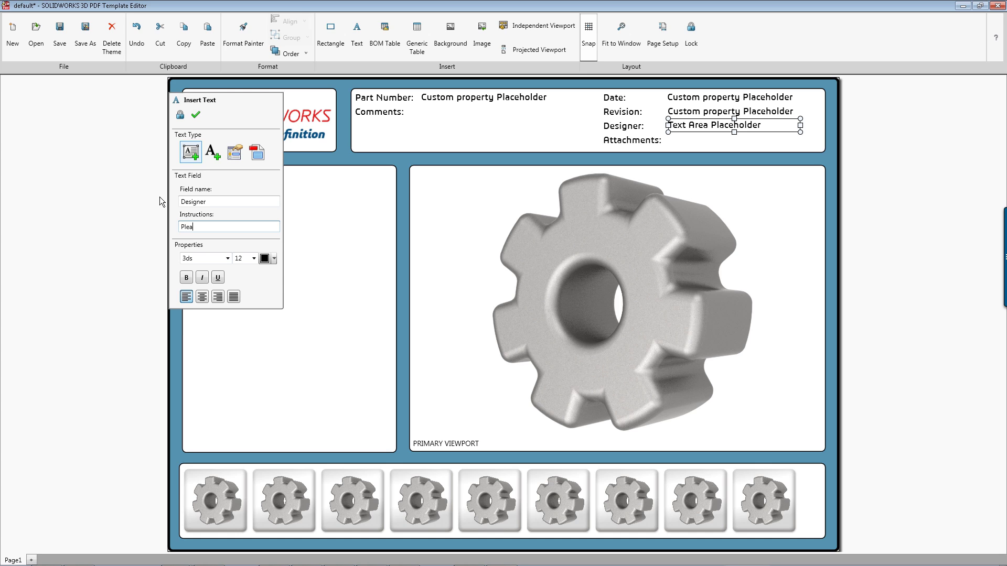
pyautogui.write('Initials Here')
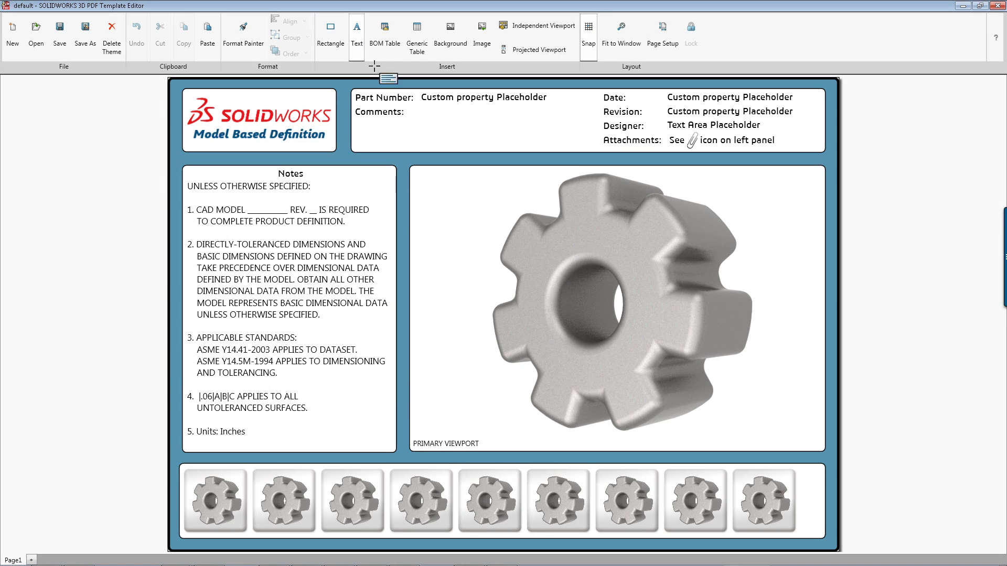
# Insert a PDF form field named Comments beside the Comments label, using 3ds font.
pyautogui.click(430, 117)
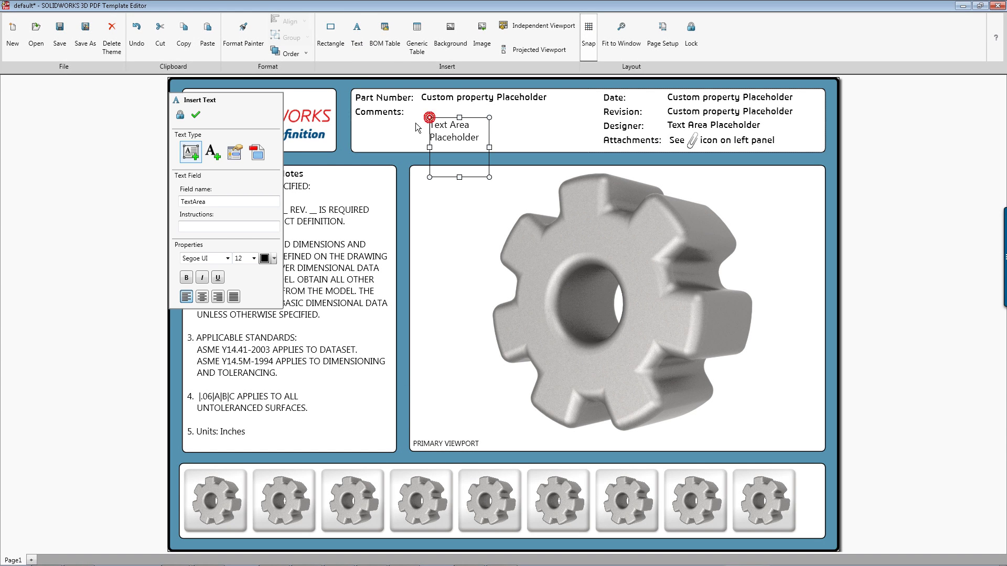
pyautogui.click(253, 157)
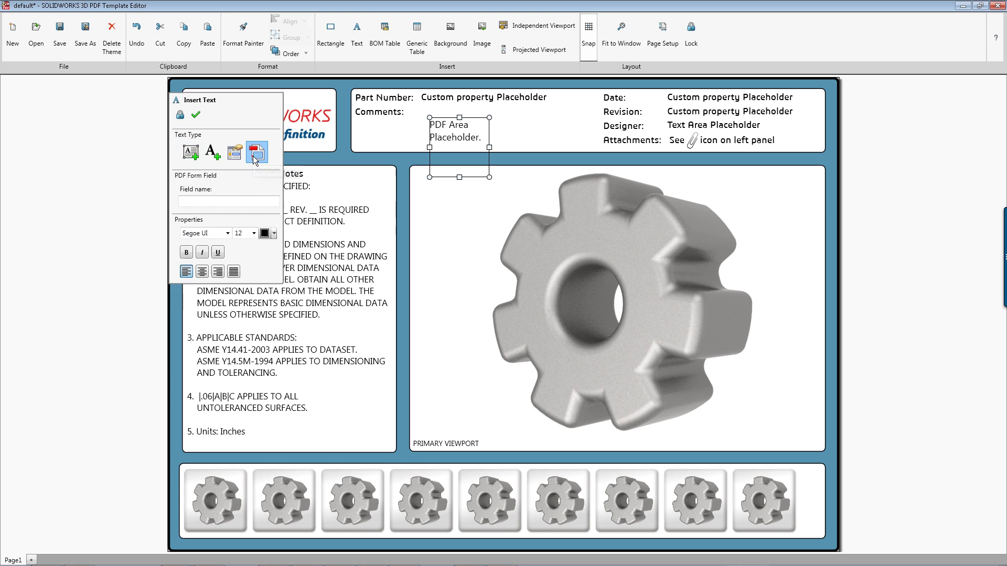
pyautogui.click(233, 199)
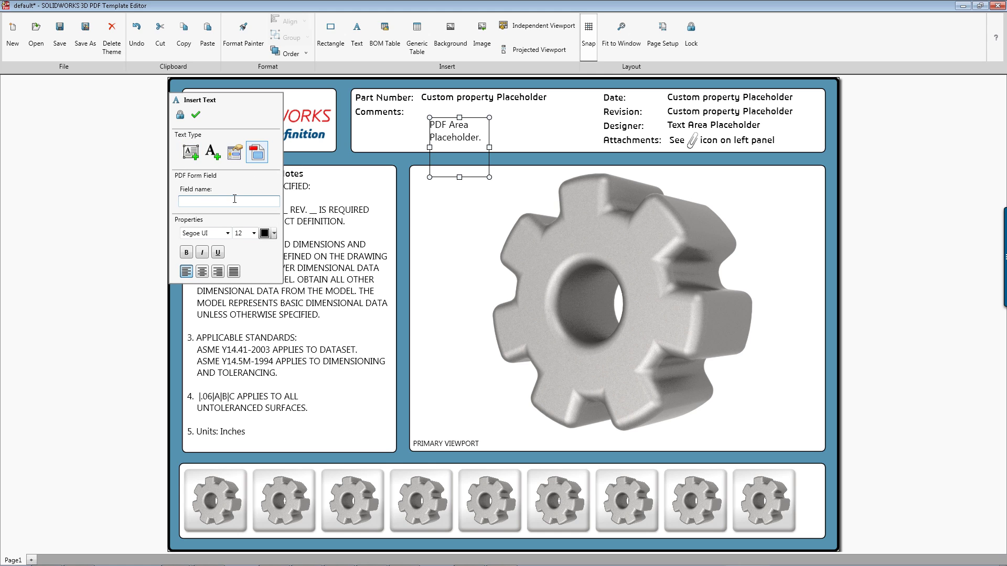
pyautogui.write('Comments')
pyautogui.click(212, 233)
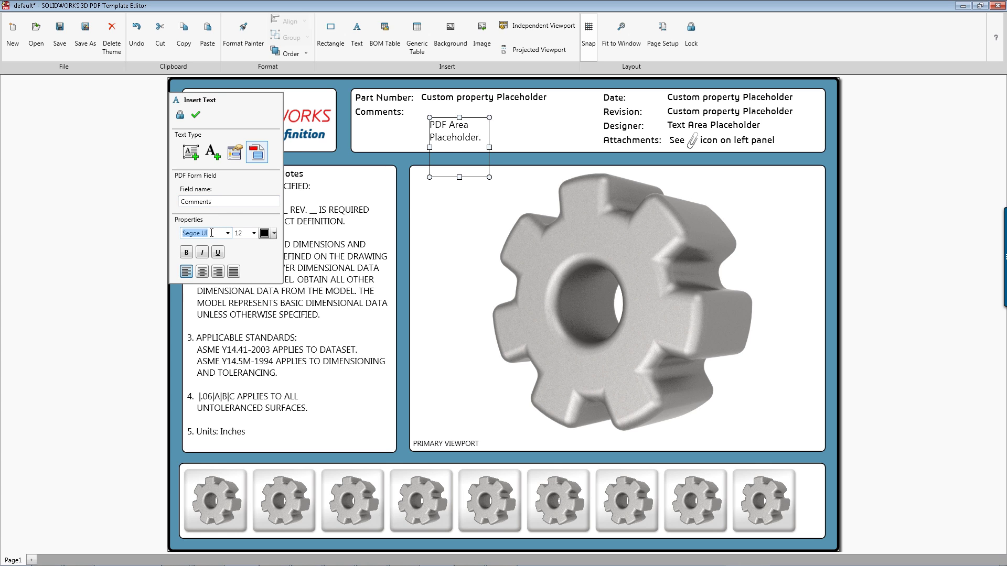
pyautogui.write('3ds')
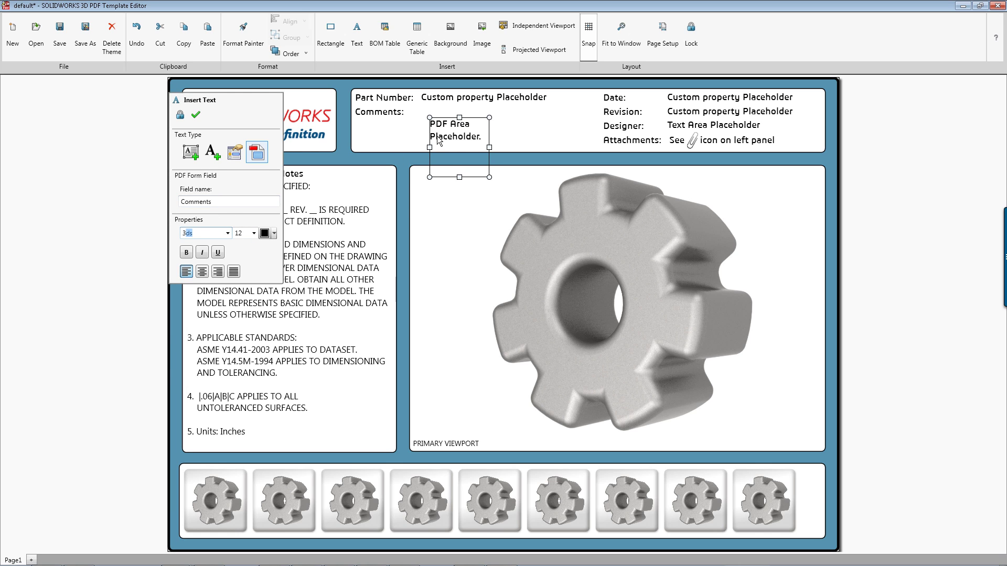
# Resize the Comments field to a single line beside its label and save the template.
pyautogui.moveTo(439, 145); pyautogui.dragTo(412, 141)
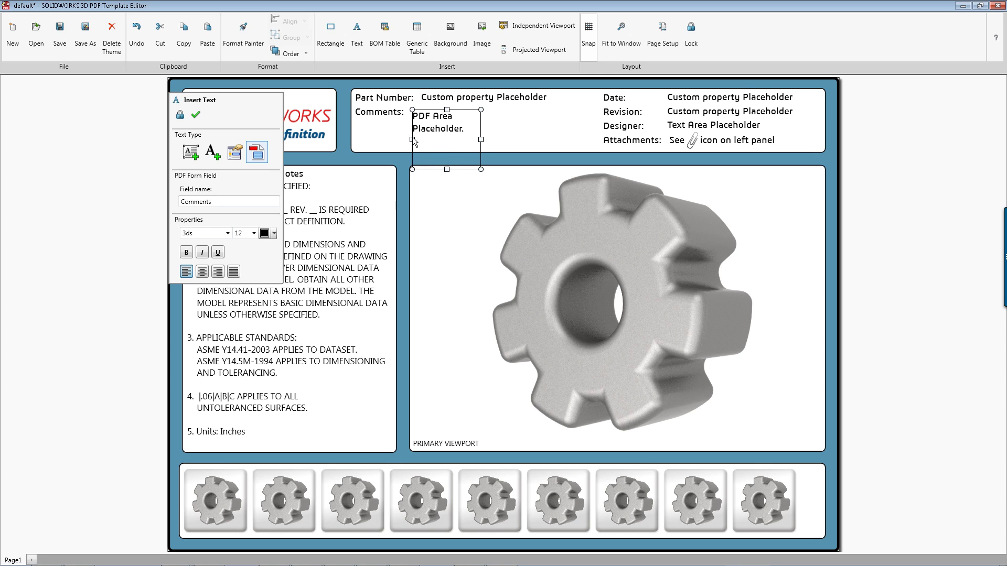
pyautogui.moveTo(447, 110); pyautogui.dragTo(447, 106)
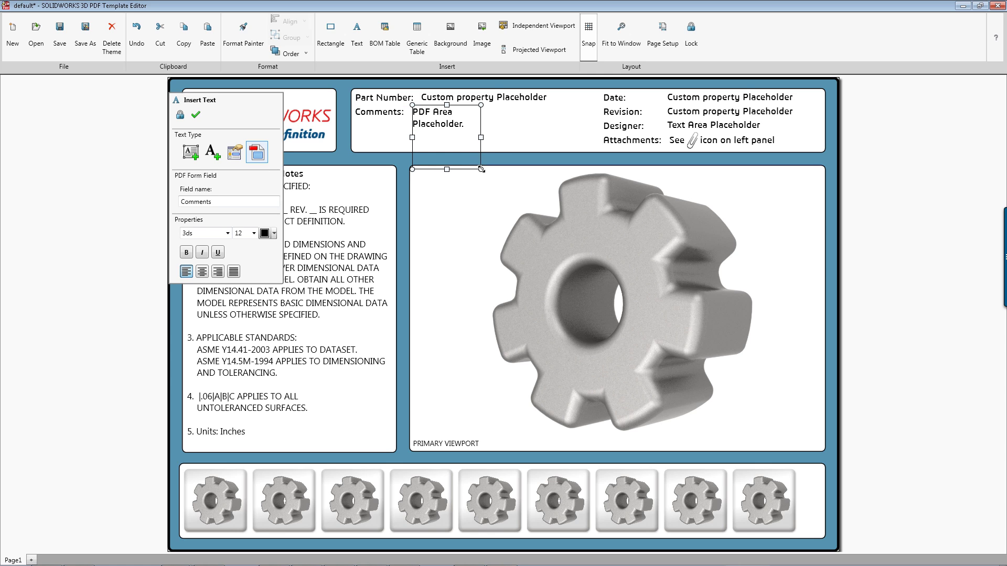
pyautogui.moveTo(481, 169); pyautogui.dragTo(593, 153)
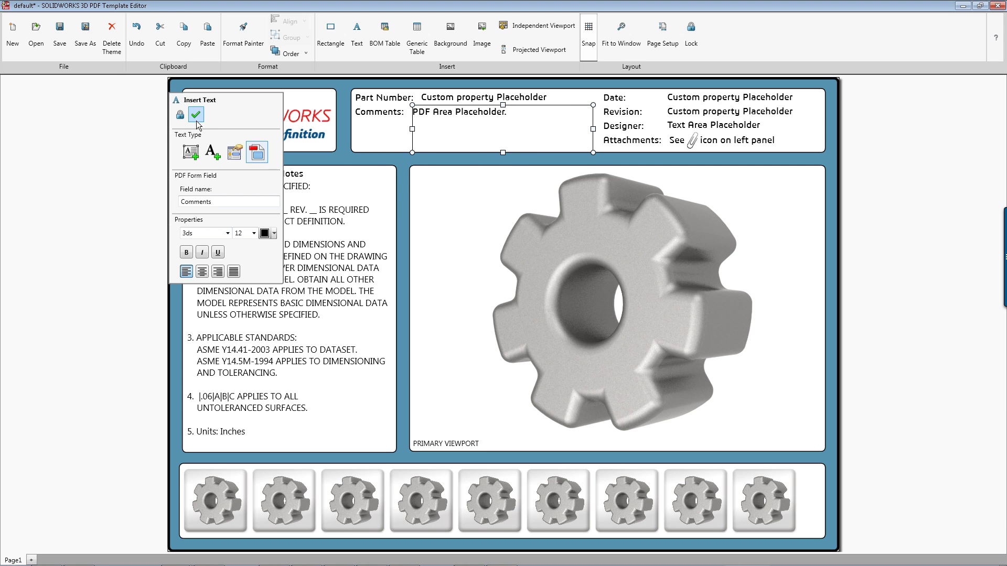
pyautogui.hotkey('ctrl', 's')
# Confirm the Comments form field and close its properties panel.
pyautogui.click(196, 115)
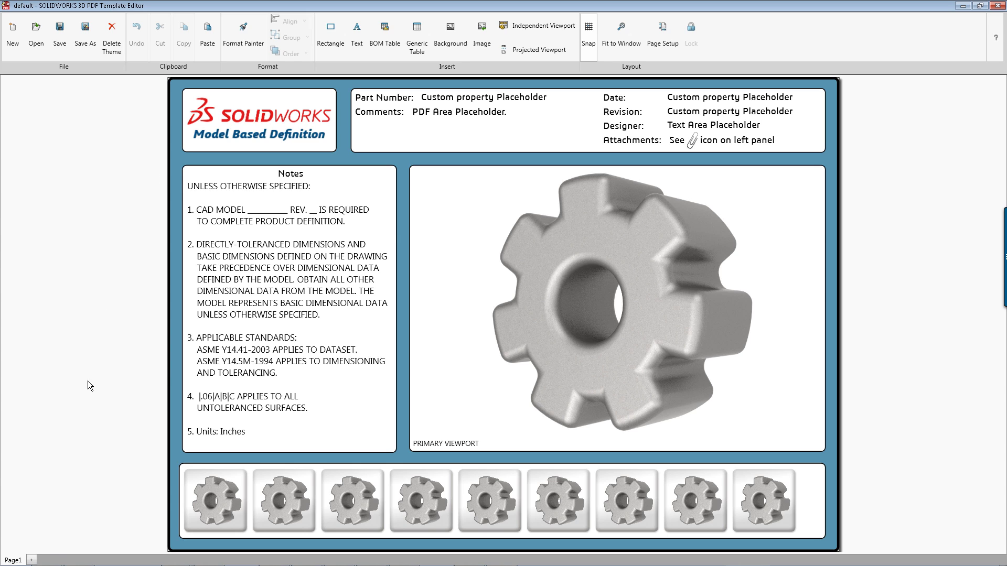
# Add a new blank page and name it Cover.
pyautogui.click(32, 562)
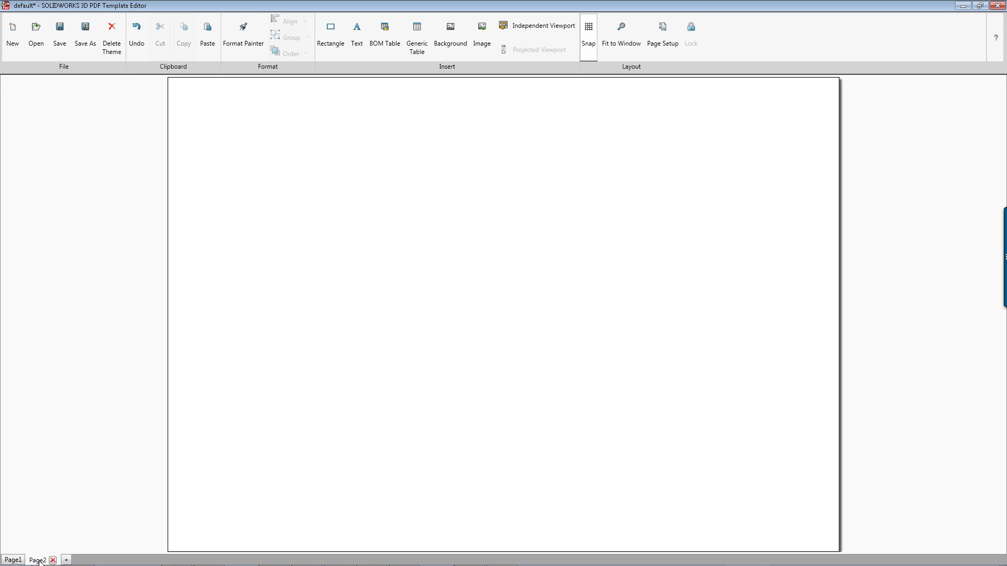
pyautogui.doubleClick(41, 559)
pyautogui.write('Cover')
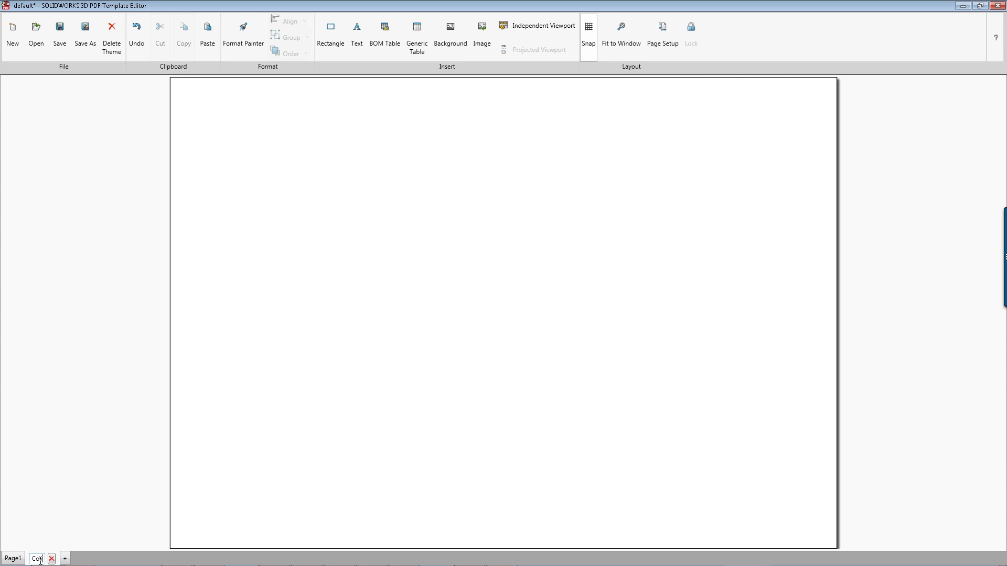
pyautogui.click(36, 541)
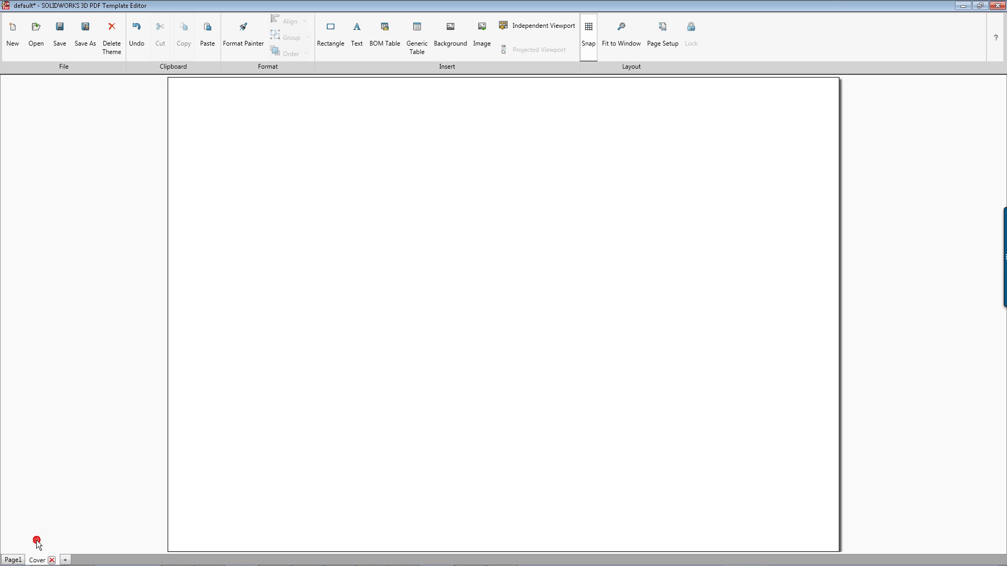
# Copy Page1's blue background and SOLIDWORKS logo onto the Cover page.
pyautogui.click(13, 560)
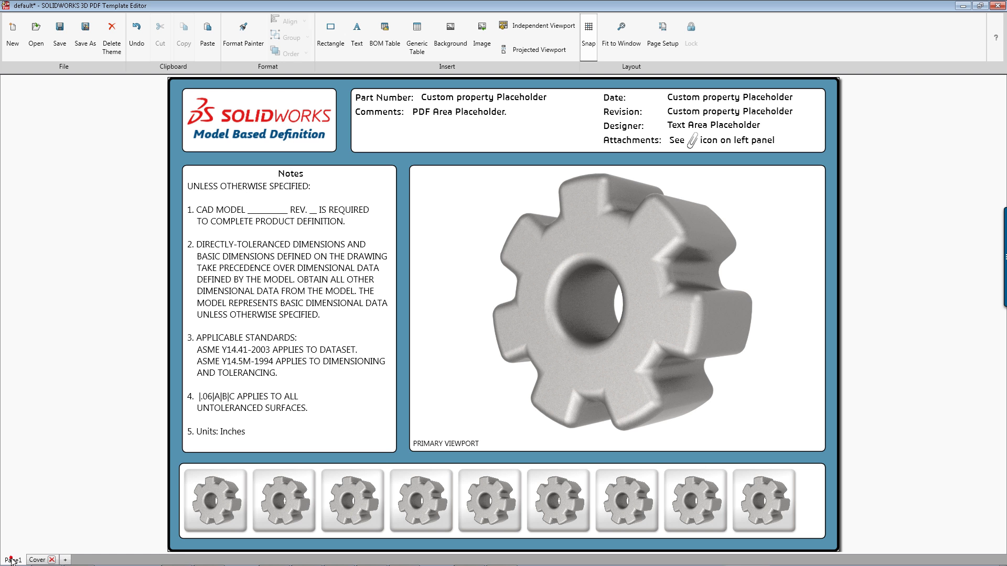
pyautogui.click(247, 118)
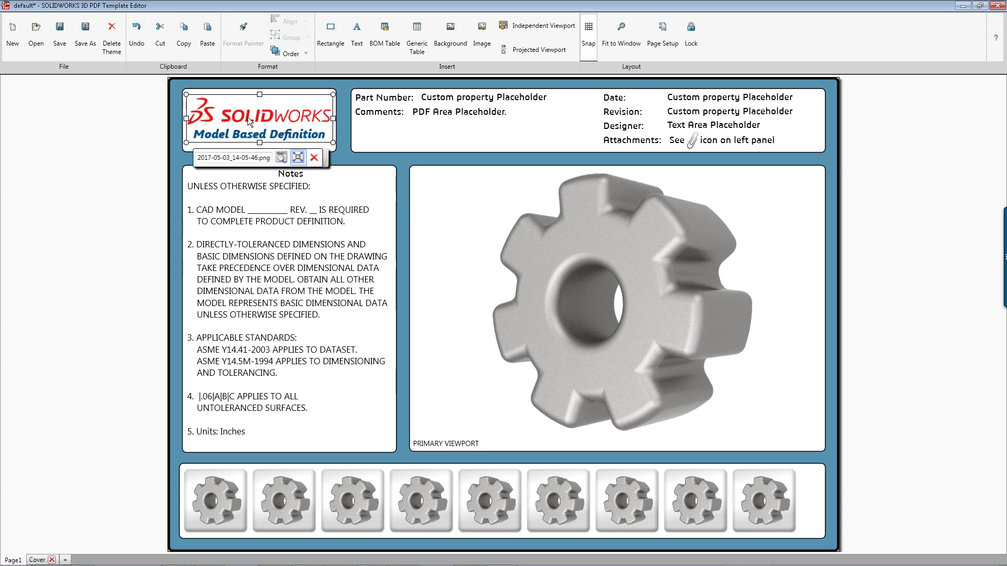
pyautogui.keyDown('ctrl'); pyautogui.click(169, 123); pyautogui.keyUp('ctrl')
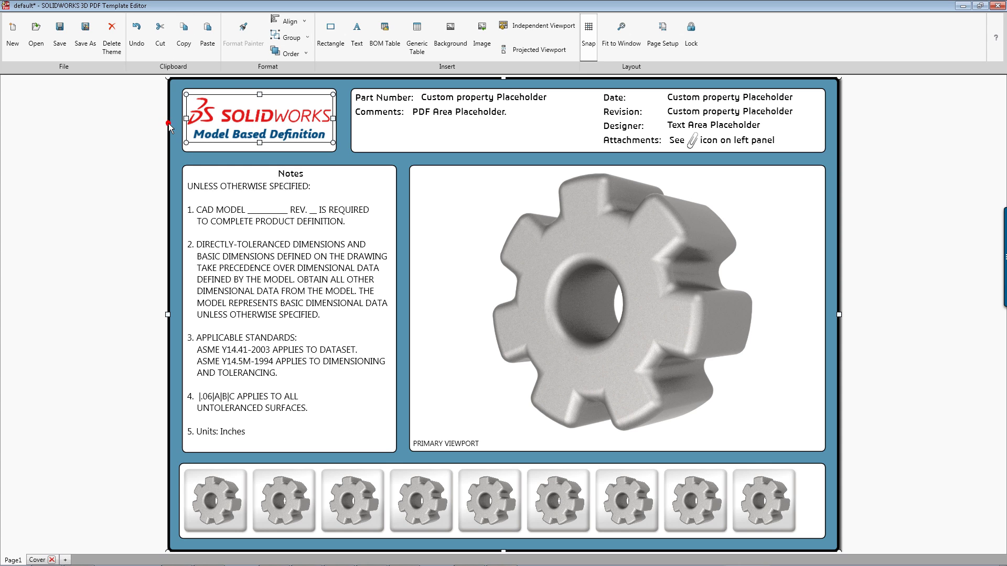
pyautogui.click(38, 560)
pyautogui.hotkey('ctrl', 'v')
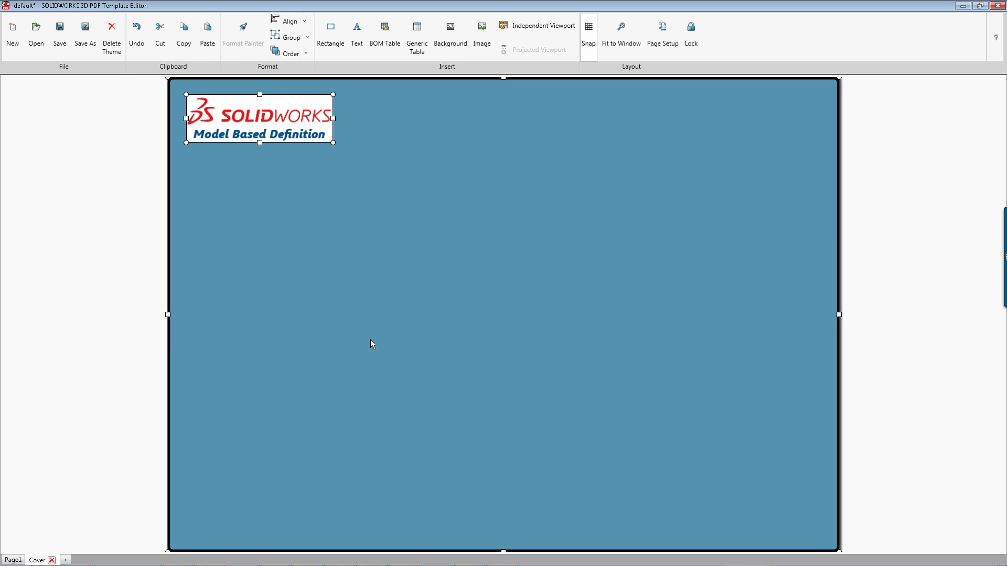
# Centre the logo on the cover and enlarge it.
pyautogui.moveTo(296, 137); pyautogui.dragTo(513, 237)
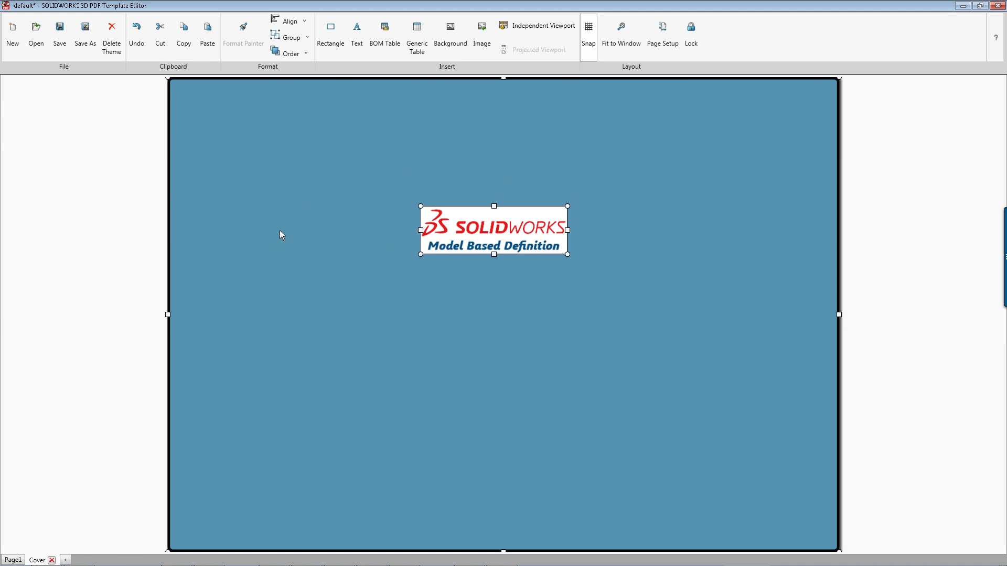
pyautogui.click(458, 228)
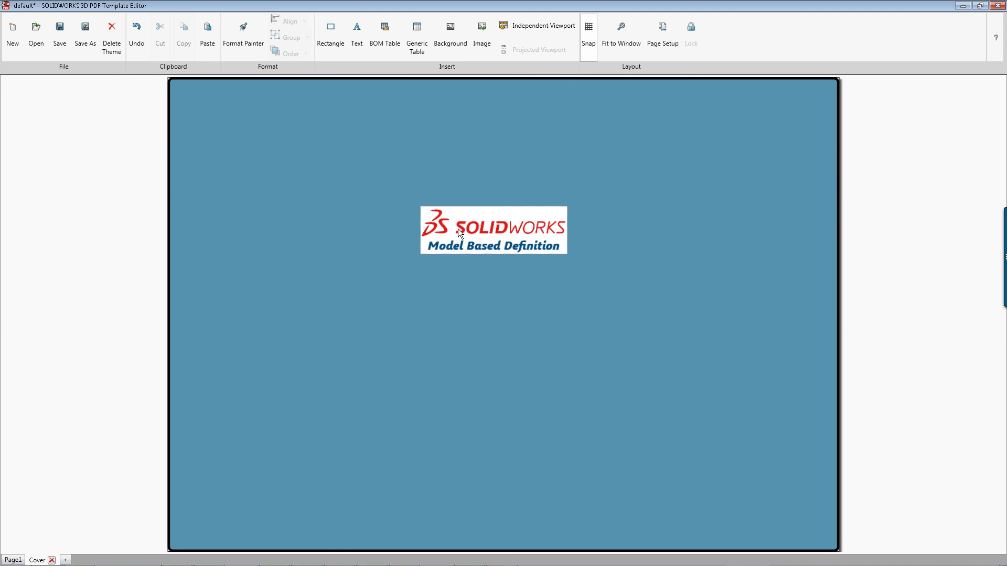
pyautogui.moveTo(420, 255); pyautogui.dragTo(452, 272)
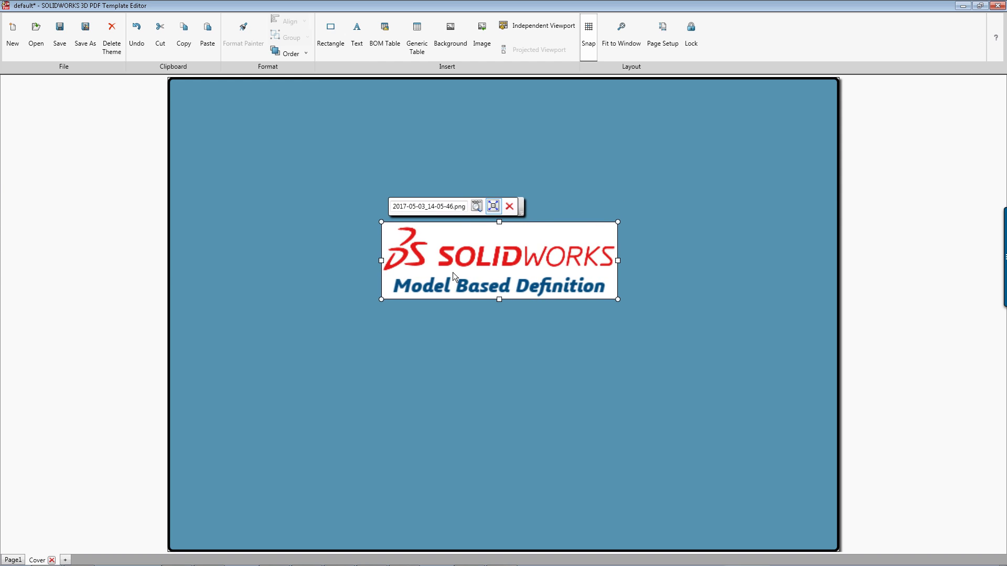
# Give the cover background no fill and a dark blue border sampled from the logo text.
pyautogui.click(333, 262)
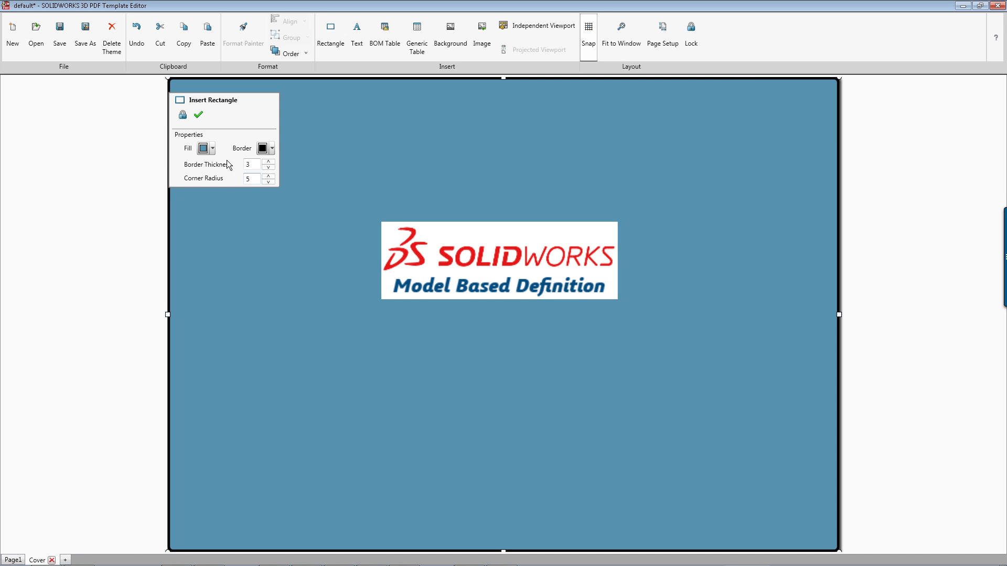
pyautogui.click(206, 149)
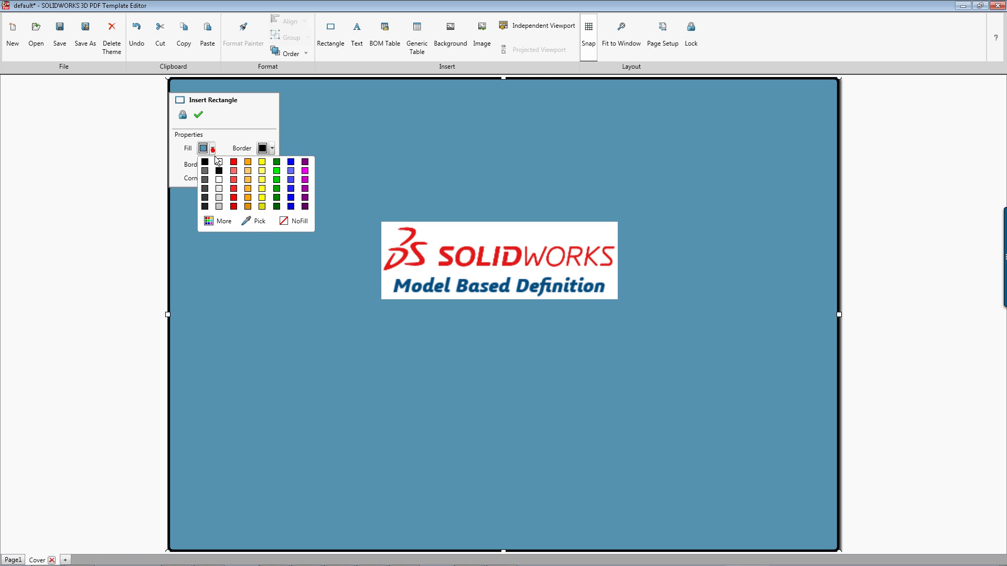
pyautogui.click(294, 220)
pyautogui.click(272, 148)
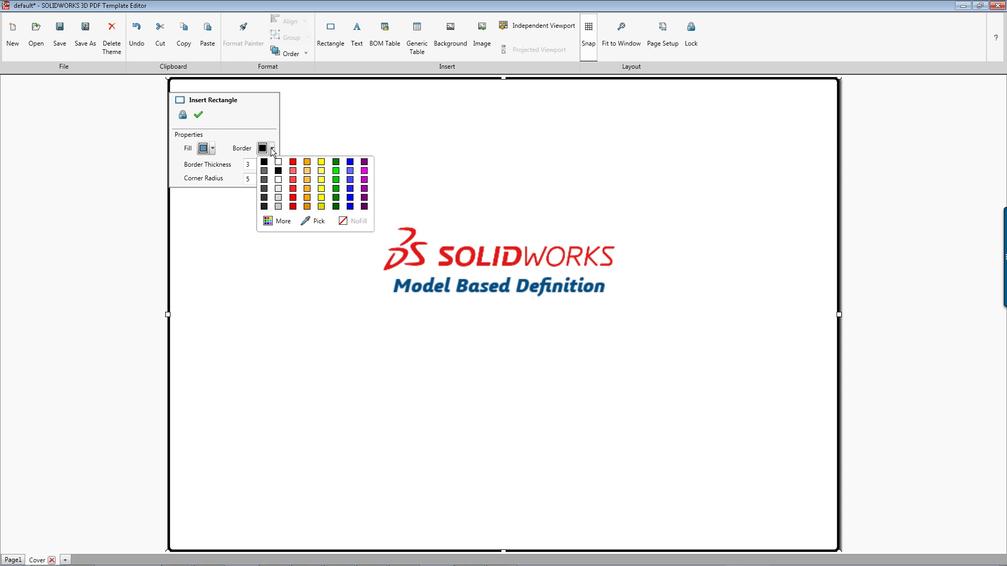
pyautogui.click(309, 221)
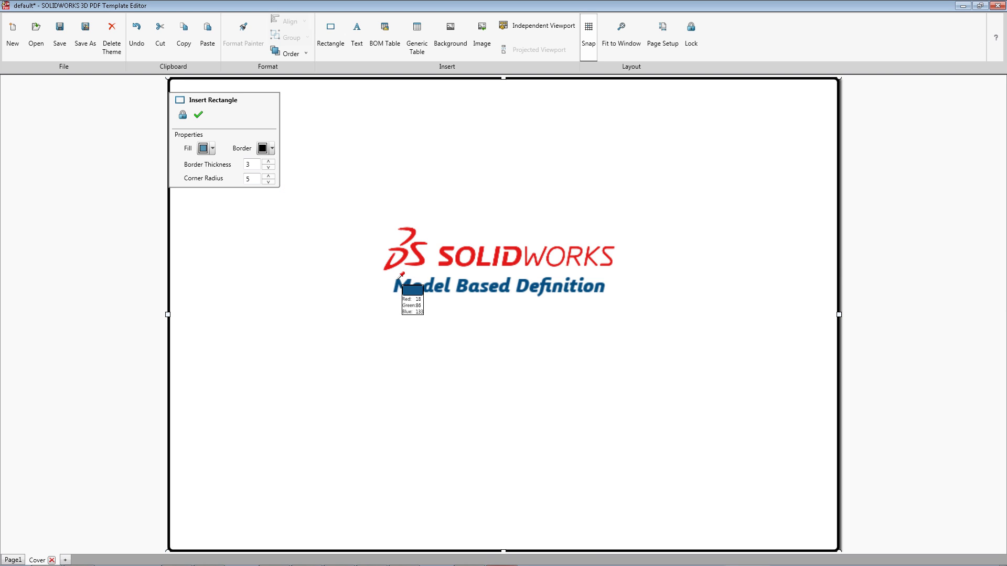
pyautogui.click(401, 286)
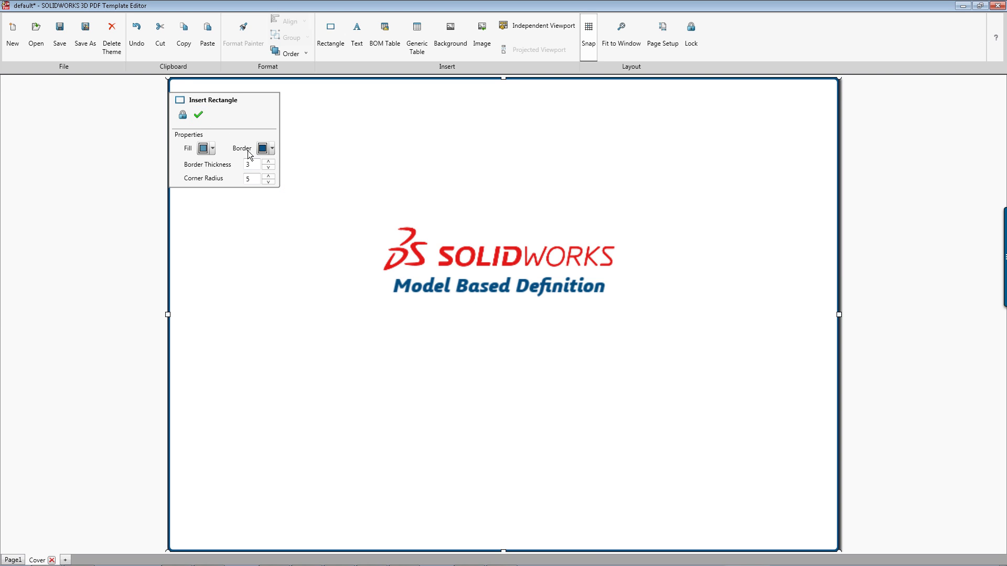
# Thicken the cover border, confirm the changes, and move Cover ahead of Page1.
pyautogui.click(268, 162)
pyautogui.click(268, 162)
pyautogui.click(268, 161)
pyautogui.click(268, 162)
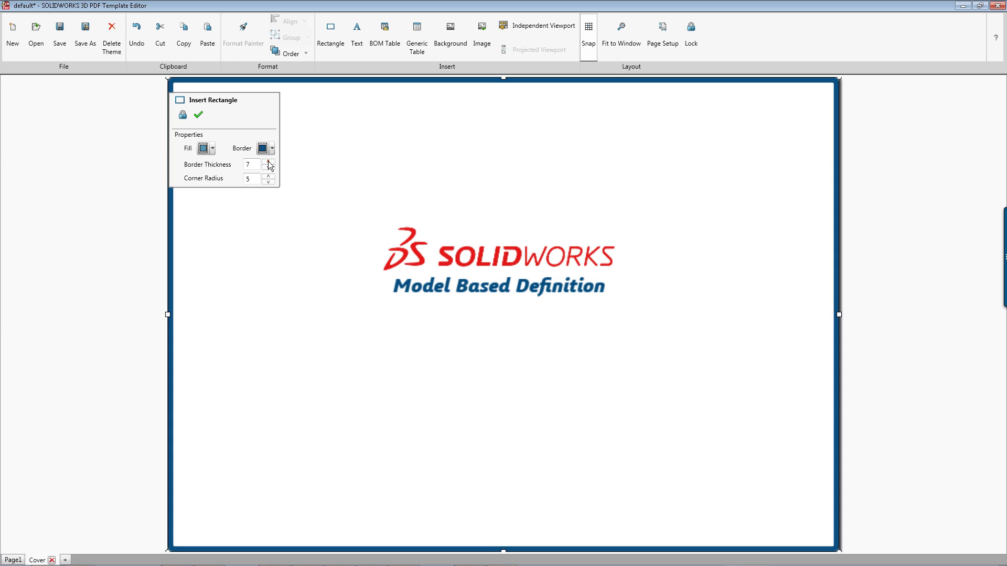
pyautogui.click(268, 161)
pyautogui.click(198, 114)
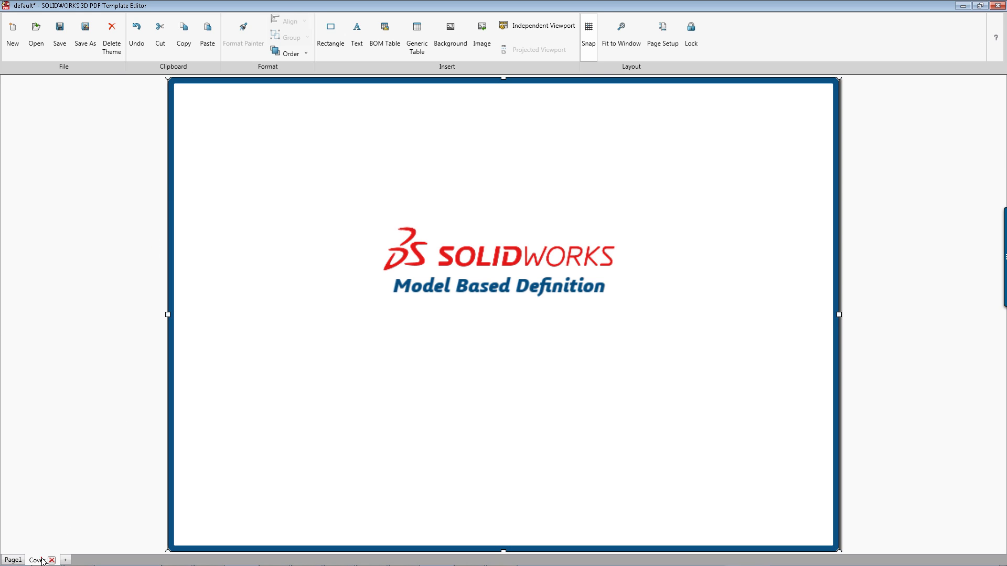
pyautogui.moveTo(24, 560); pyautogui.dragTo(5, 560)
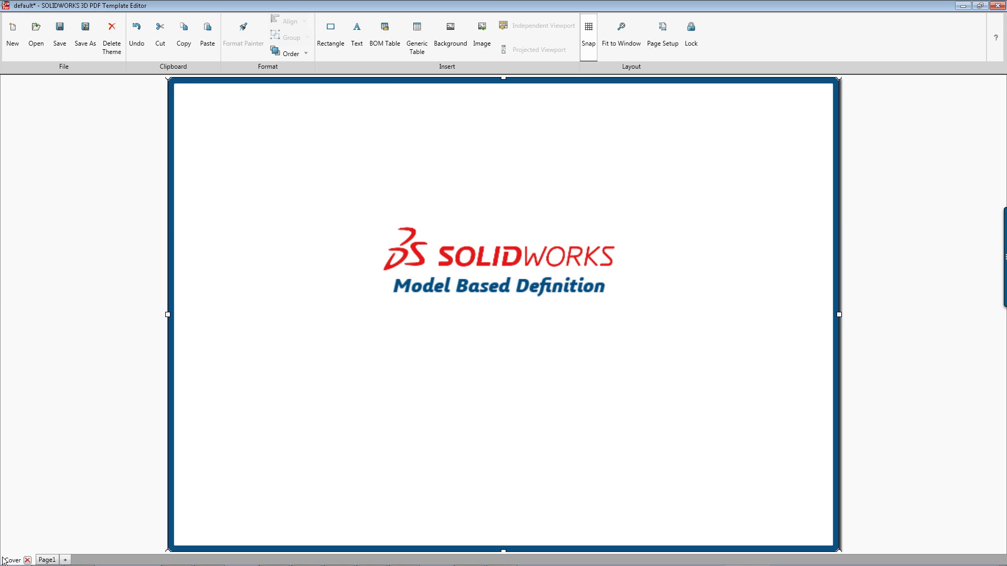
# Add a new page named Bill of Materials.
pyautogui.click(65, 561)
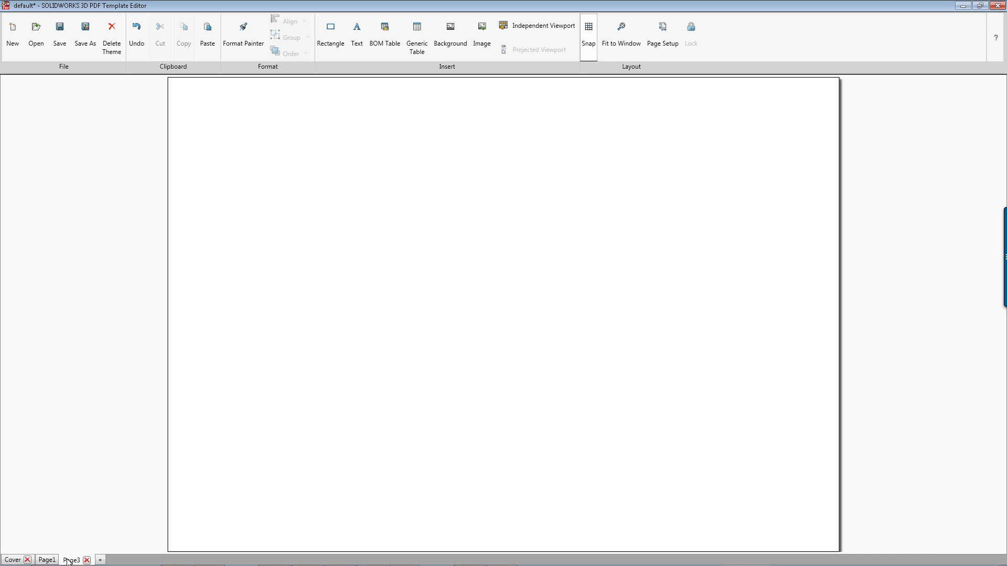
pyautogui.doubleClick(67, 561)
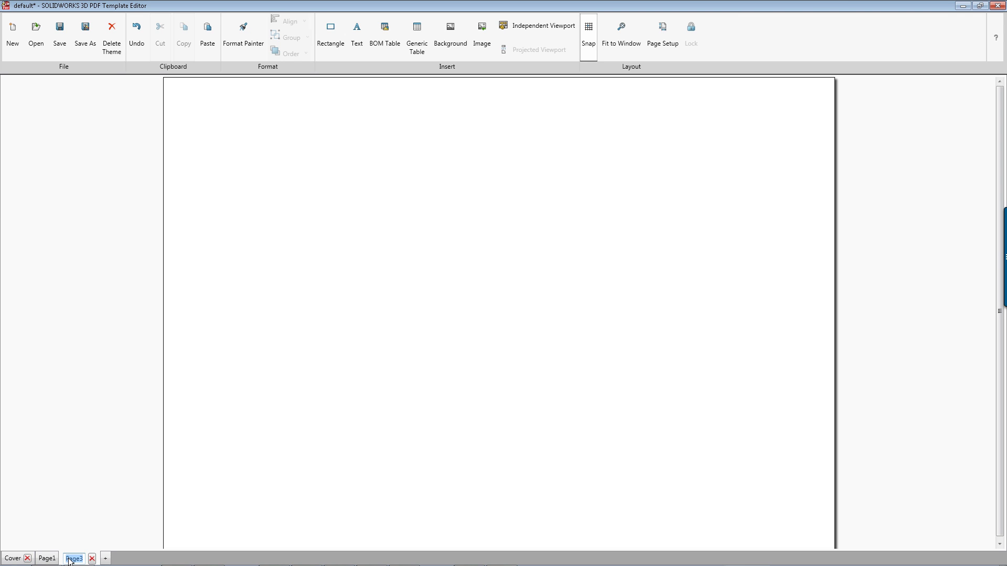
pyautogui.write('Bill of Materials')
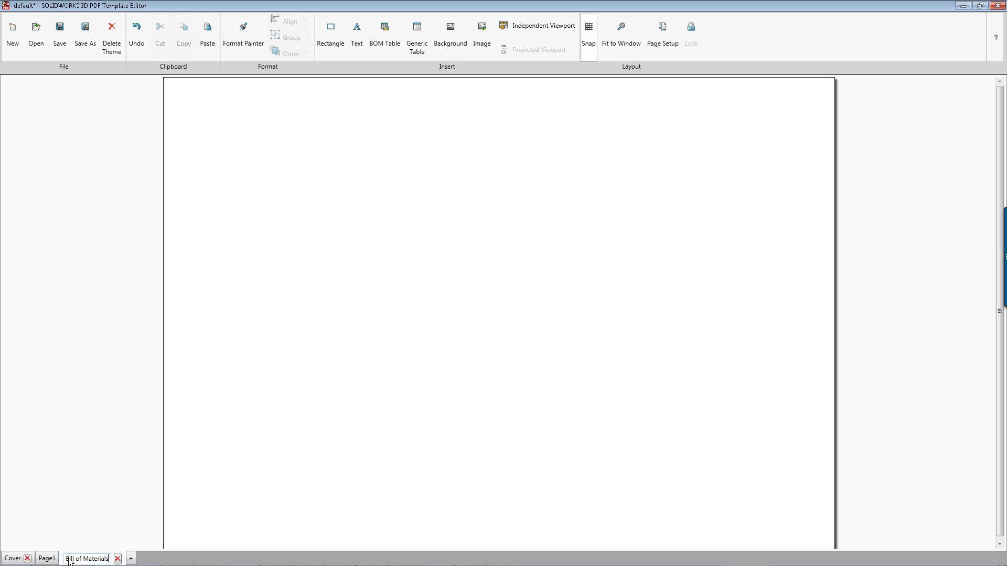
pyautogui.press('Return')
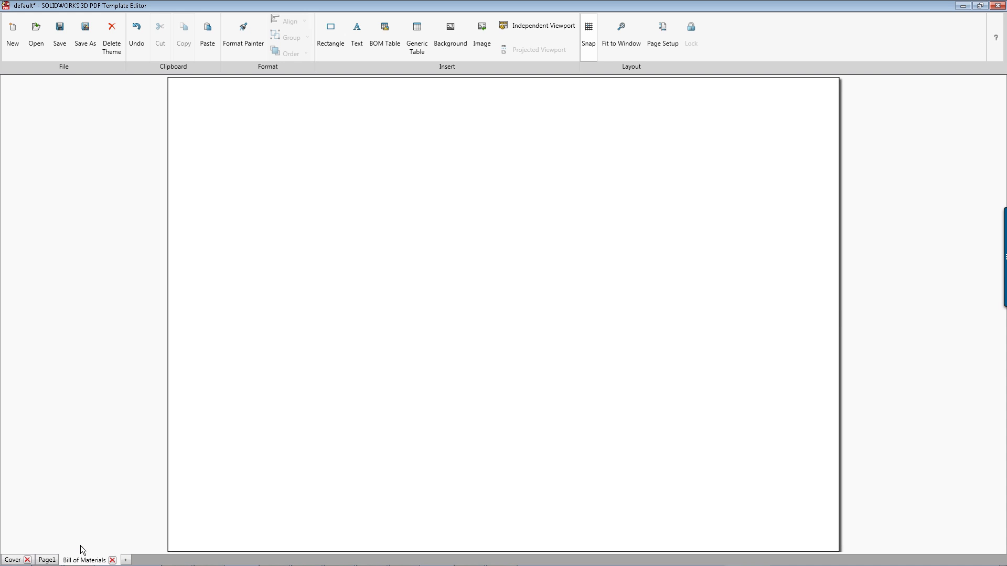
# On Page1, select the logo, border, header labels and placeholders, viewport box and Notes panel.
pyautogui.click(47, 560)
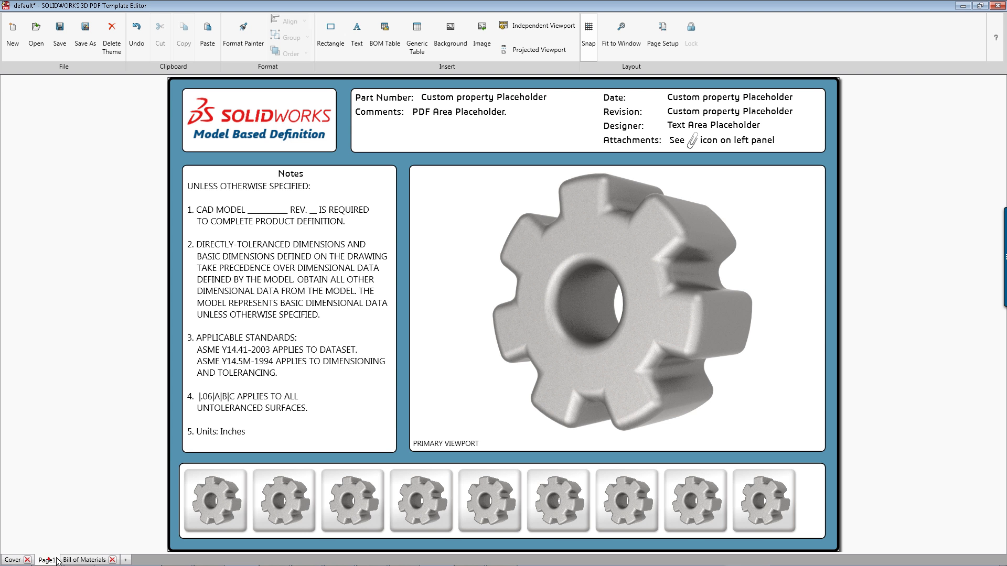
pyautogui.click(251, 122)
pyautogui.keyDown('ctrl'); pyautogui.click(281, 90); pyautogui.keyUp('ctrl')
pyautogui.keyDown('ctrl'); pyautogui.click(270, 81); pyautogui.keyUp('ctrl')
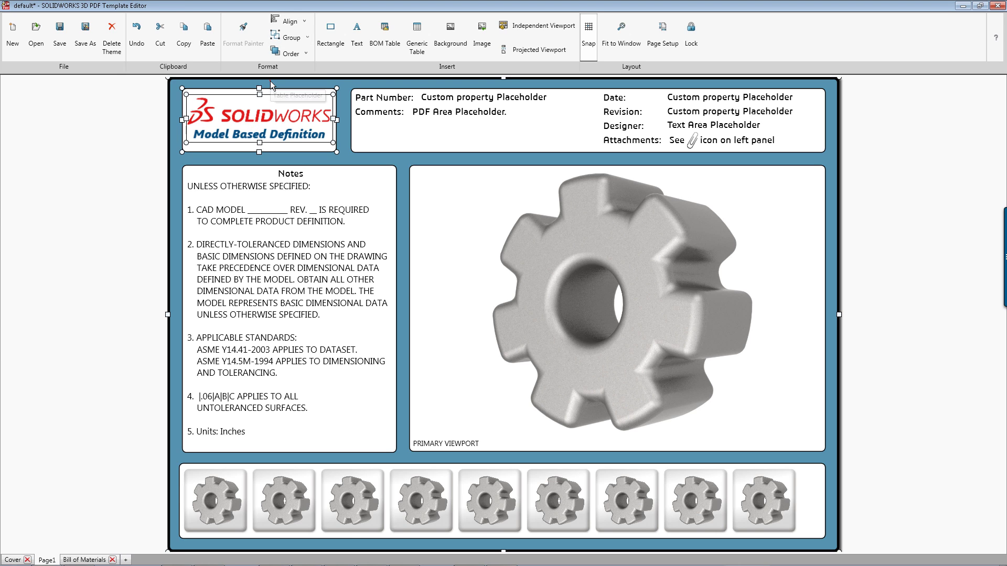
pyautogui.keyDown('ctrl'); pyautogui.click(383, 97); pyautogui.keyUp('ctrl')
pyautogui.keyDown('ctrl'); pyautogui.click(378, 111); pyautogui.keyUp('ctrl')
pyautogui.keyDown('ctrl'); pyautogui.click(459, 112); pyautogui.keyUp('ctrl')
pyautogui.keyDown('ctrl'); pyautogui.click(483, 97); pyautogui.keyUp('ctrl')
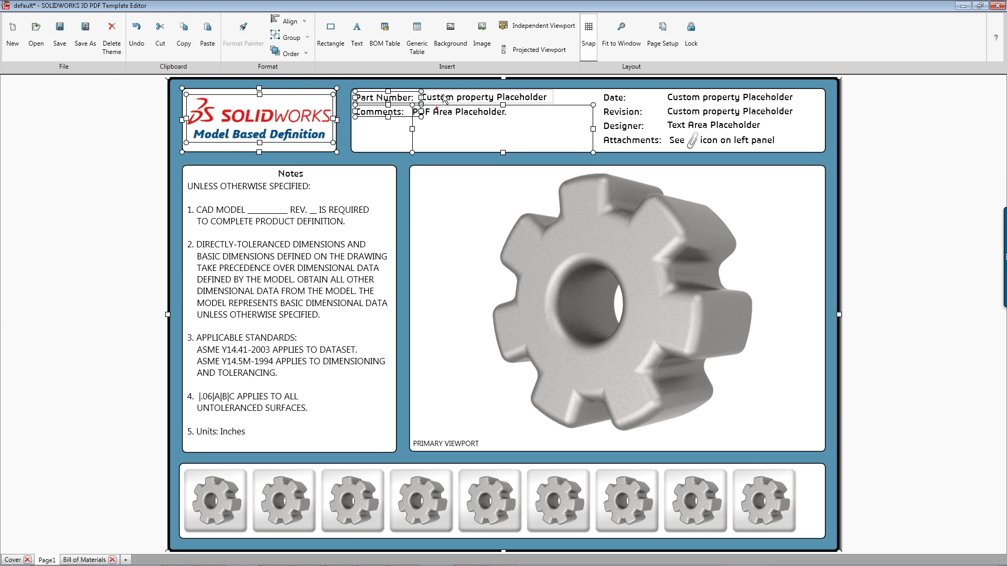
pyautogui.keyDown('ctrl'); pyautogui.click(615, 97); pyautogui.keyUp('ctrl')
pyautogui.keyDown('ctrl'); pyautogui.click(621, 112); pyautogui.keyUp('ctrl')
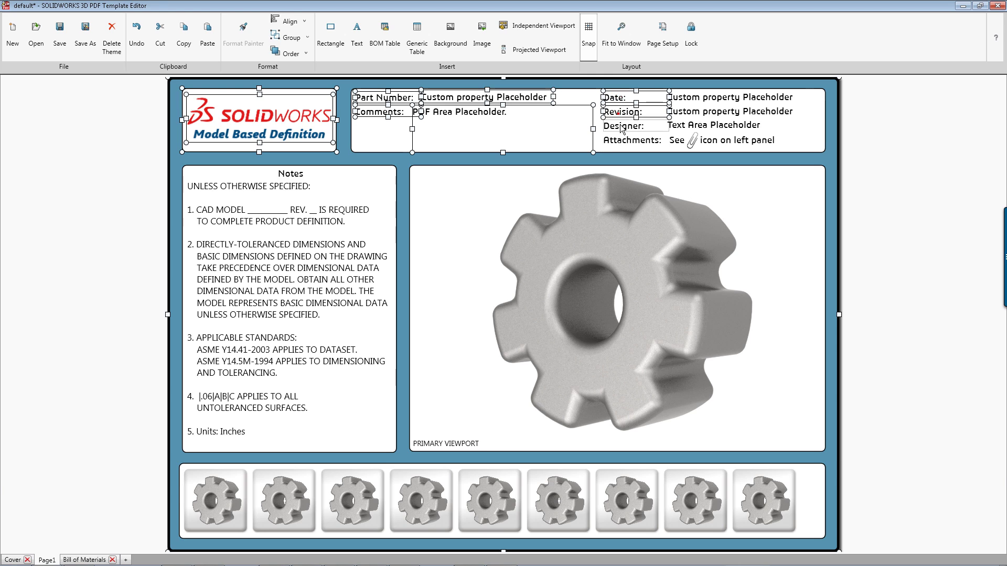
pyautogui.keyDown('ctrl'); pyautogui.click(622, 126); pyautogui.keyUp('ctrl')
pyautogui.keyDown('ctrl'); pyautogui.click(622, 140); pyautogui.keyUp('ctrl')
pyautogui.keyDown('ctrl'); pyautogui.click(692, 140); pyautogui.keyUp('ctrl')
pyautogui.keyDown('ctrl'); pyautogui.click(719, 140); pyautogui.keyUp('ctrl')
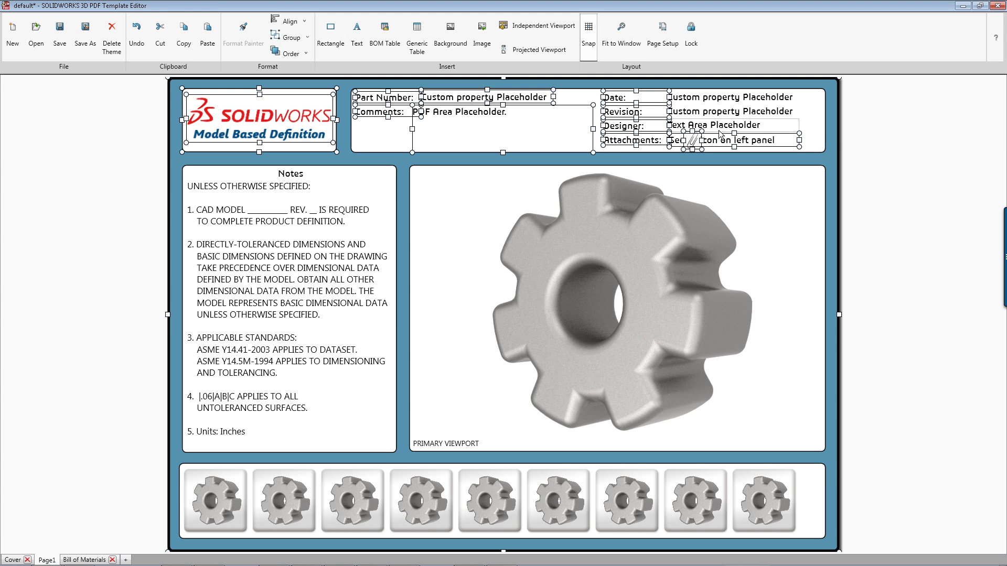
pyautogui.keyDown('ctrl'); pyautogui.click(720, 127); pyautogui.keyUp('ctrl')
pyautogui.keyDown('ctrl'); pyautogui.click(731, 111); pyautogui.keyUp('ctrl')
pyautogui.keyDown('ctrl'); pyautogui.click(732, 97); pyautogui.keyUp('ctrl')
pyautogui.keyDown('ctrl'); pyautogui.click(819, 96); pyautogui.keyUp('ctrl')
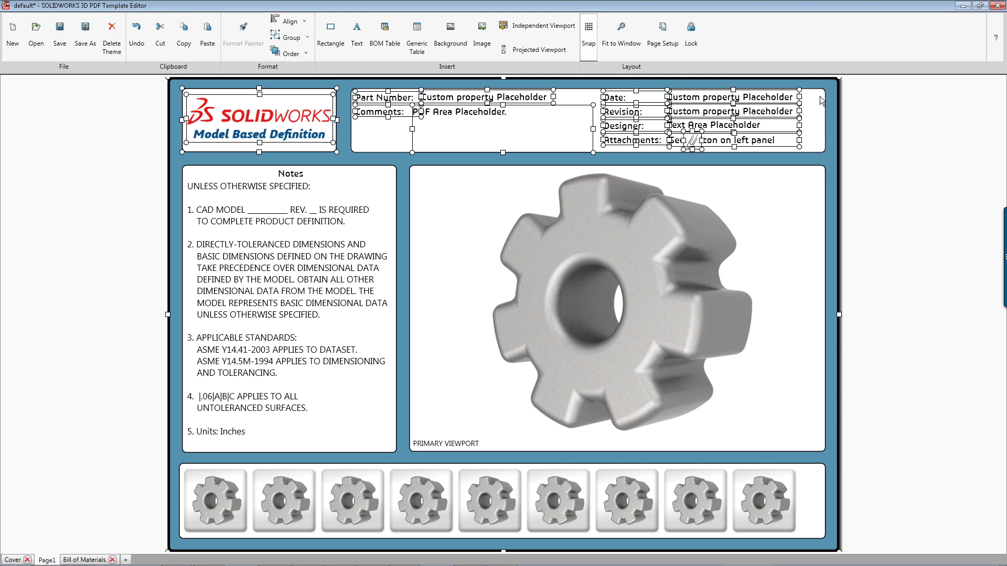
pyautogui.keyDown('ctrl'); pyautogui.click(788, 175); pyautogui.keyUp('ctrl')
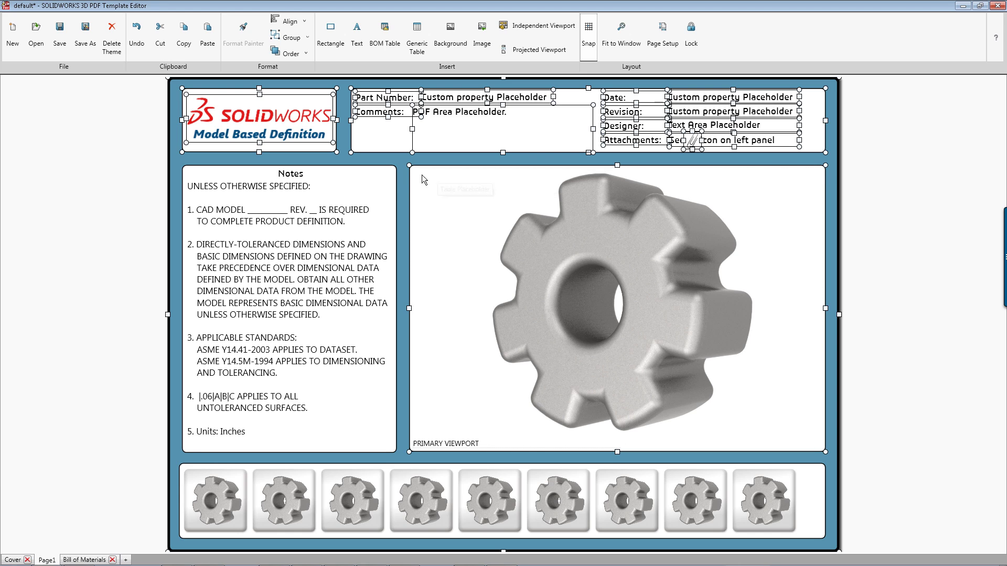
pyautogui.keyDown('ctrl'); pyautogui.click(393, 173); pyautogui.keyUp('ctrl')
pyautogui.keyDown('ctrl'); pyautogui.click(290, 174); pyautogui.keyUp('ctrl')
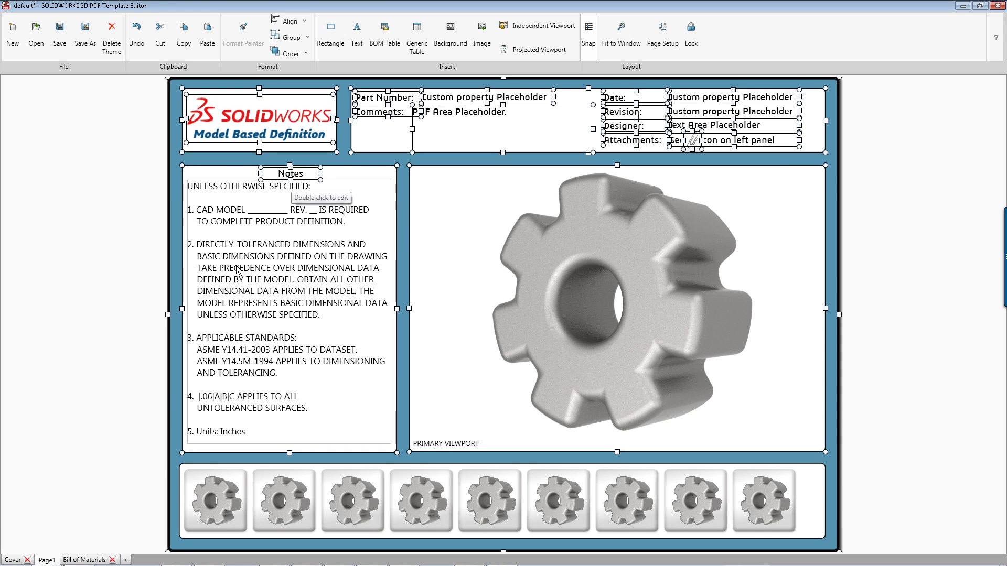
# On the Bill of Materials page, stretch the Notes and right panels down to the page bottom.
pyautogui.click(84, 560)
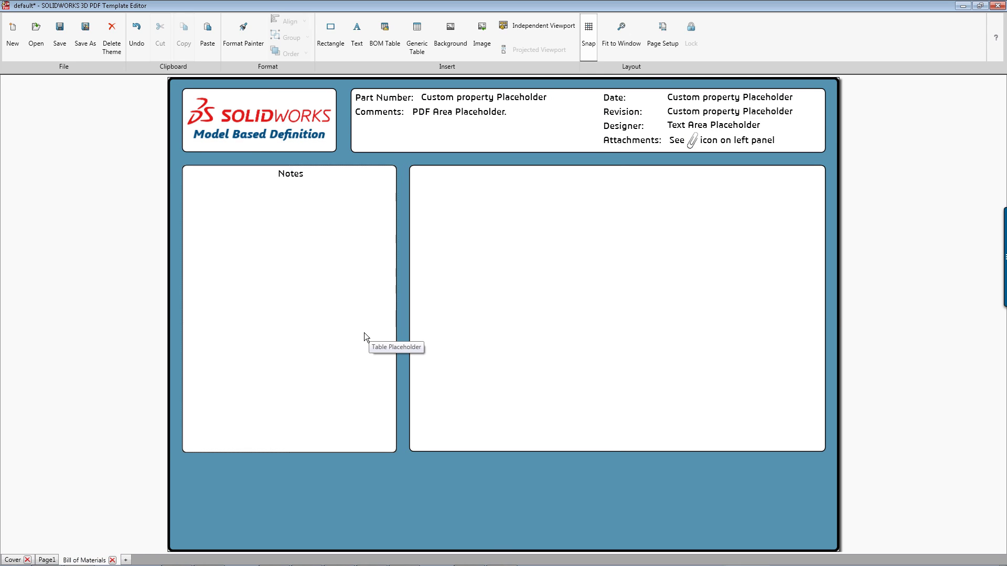
pyautogui.click(323, 381)
pyautogui.moveTo(289, 452); pyautogui.dragTo(282, 546)
pyautogui.click(533, 373)
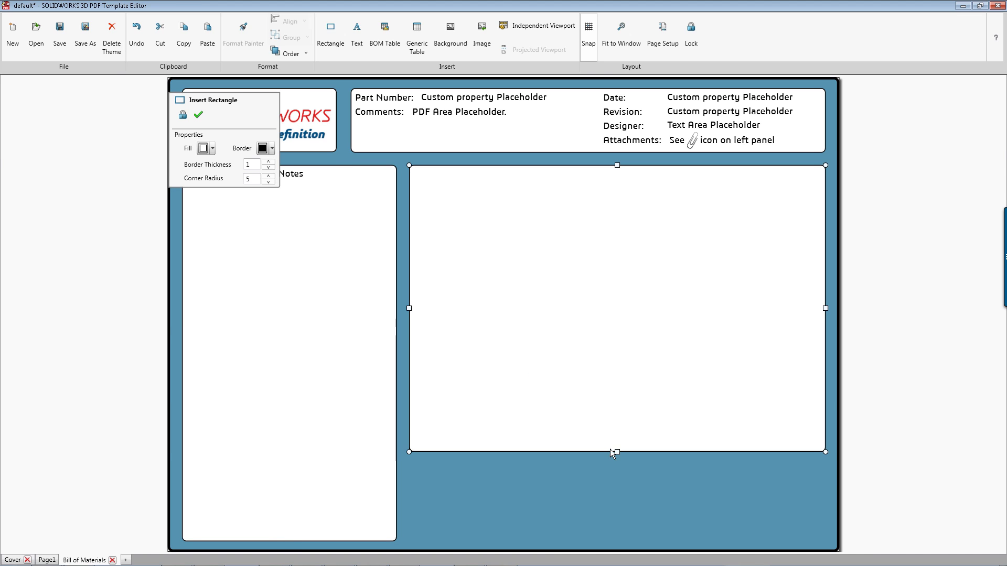
pyautogui.moveTo(616, 452); pyautogui.dragTo(616, 542)
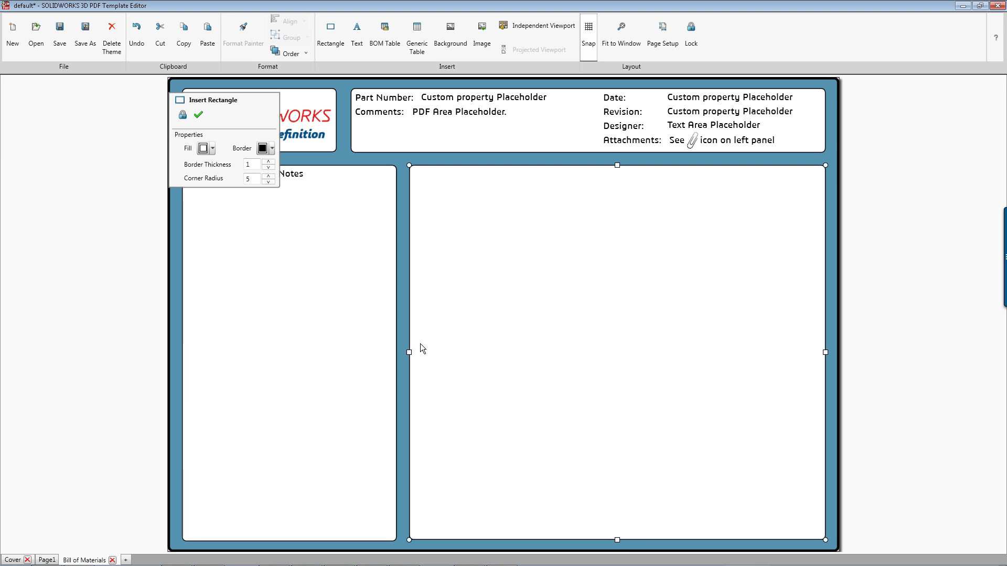
# Place a BOM Table Area and stretch it to fill the left Notes panel.
pyautogui.click(198, 115)
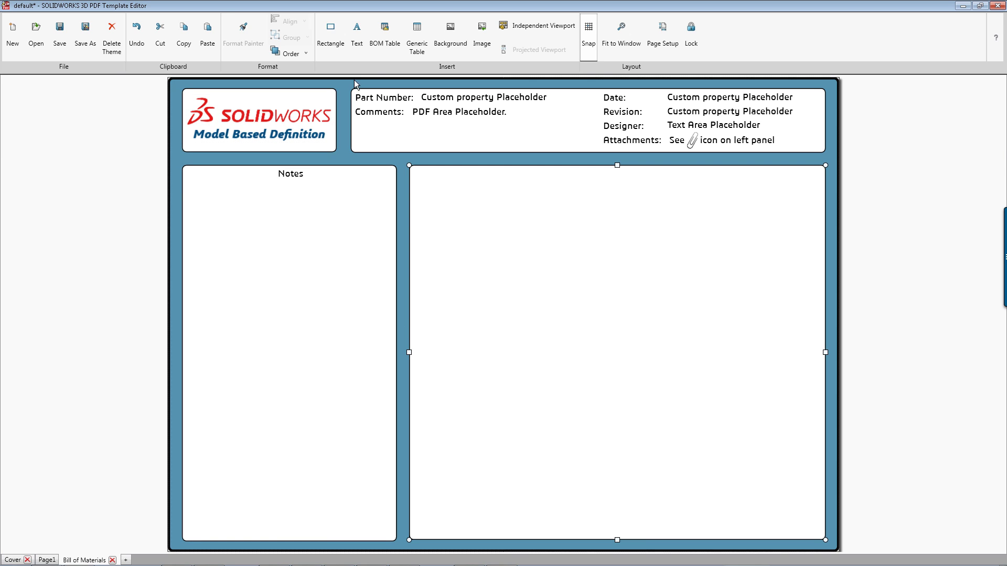
pyautogui.click(382, 41)
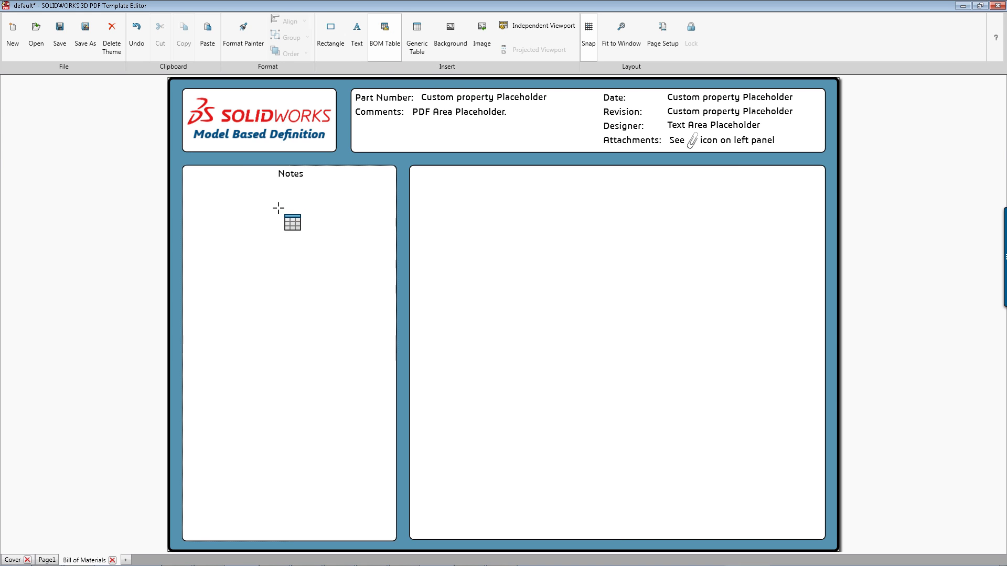
pyautogui.click(247, 210)
pyautogui.moveTo(247, 210); pyautogui.dragTo(189, 180)
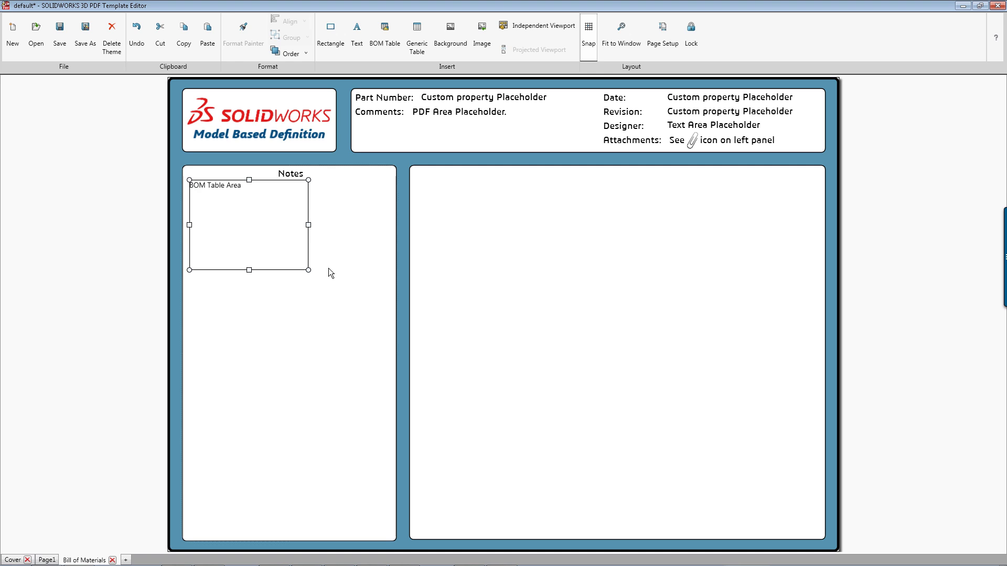
pyautogui.moveTo(308, 270); pyautogui.dragTo(393, 534)
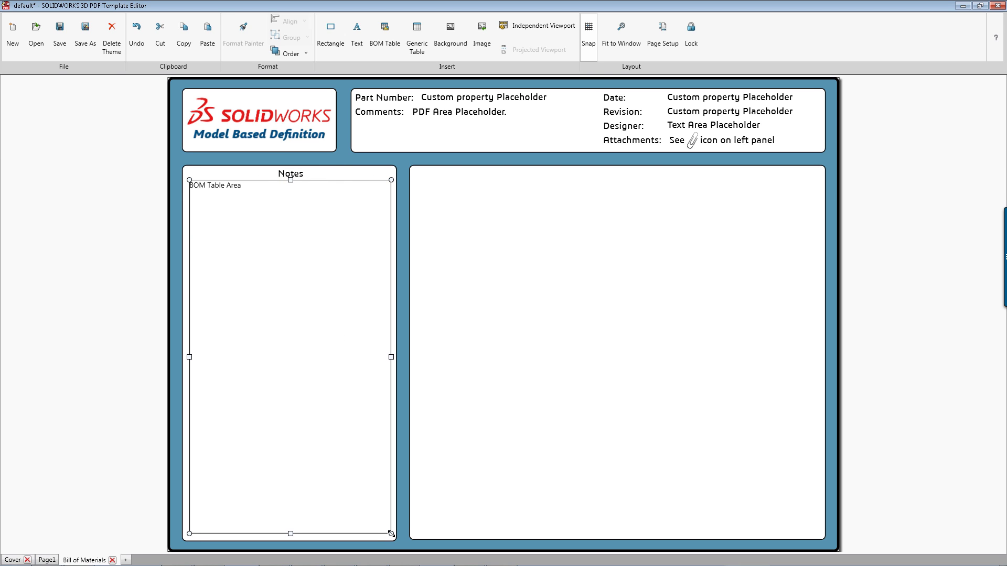
# Change the left panel heading text from Notes to Bill of Materials.
pyautogui.doubleClick(291, 173)
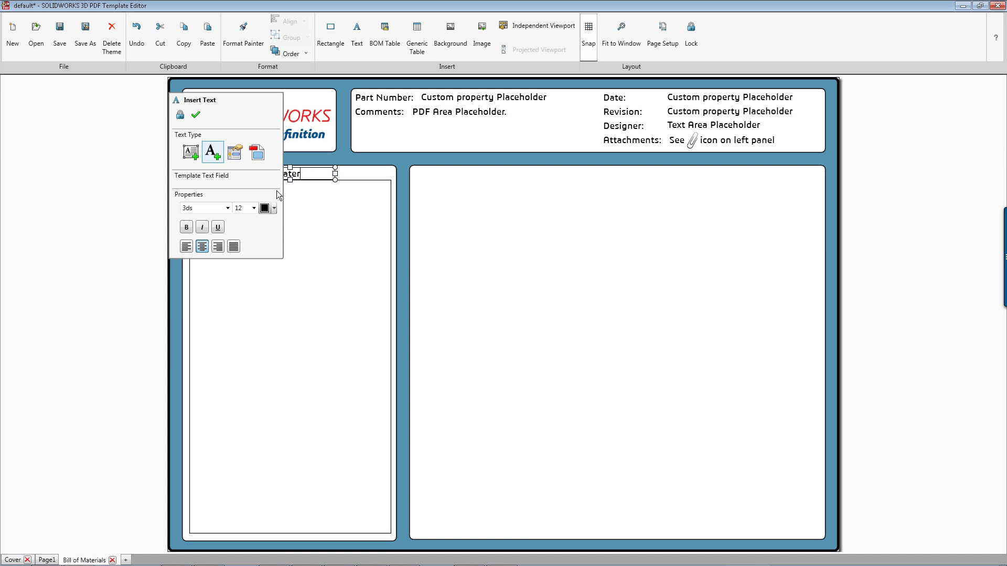
pyautogui.write('ials')
pyautogui.click(196, 114)
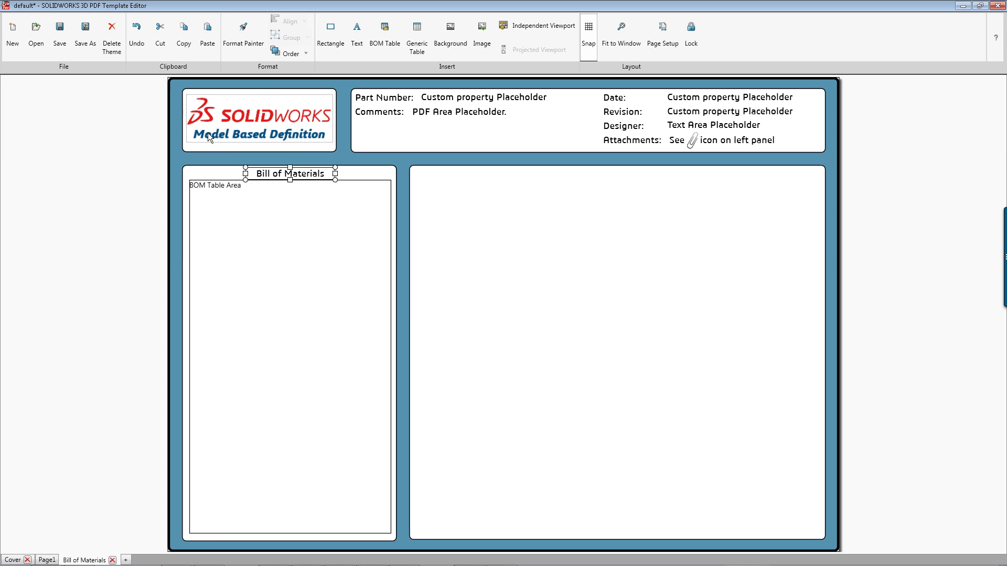
pyautogui.click(273, 197)
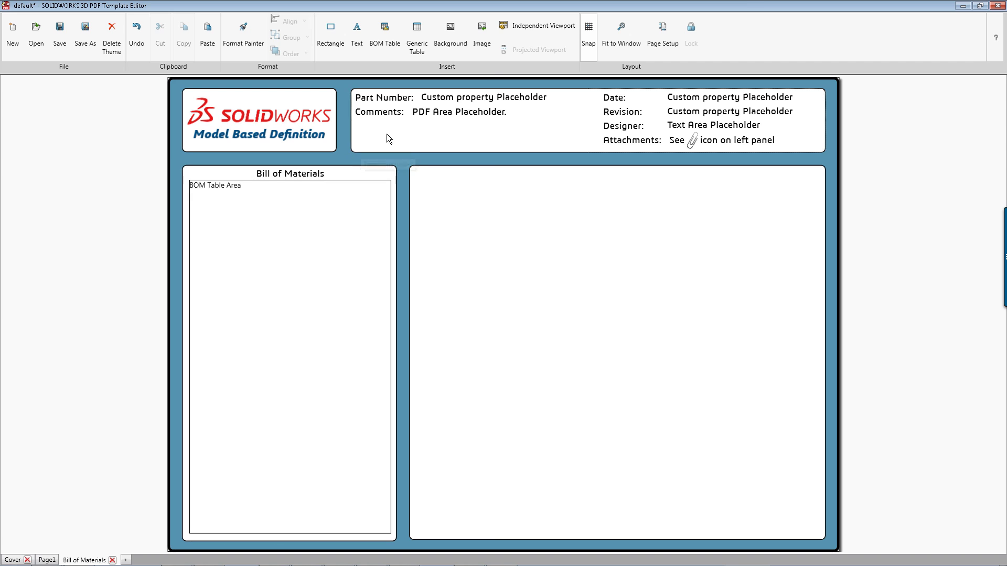
# Insert an Independent Viewport and stretch it corner to corner across the right panel.
pyautogui.click(537, 27)
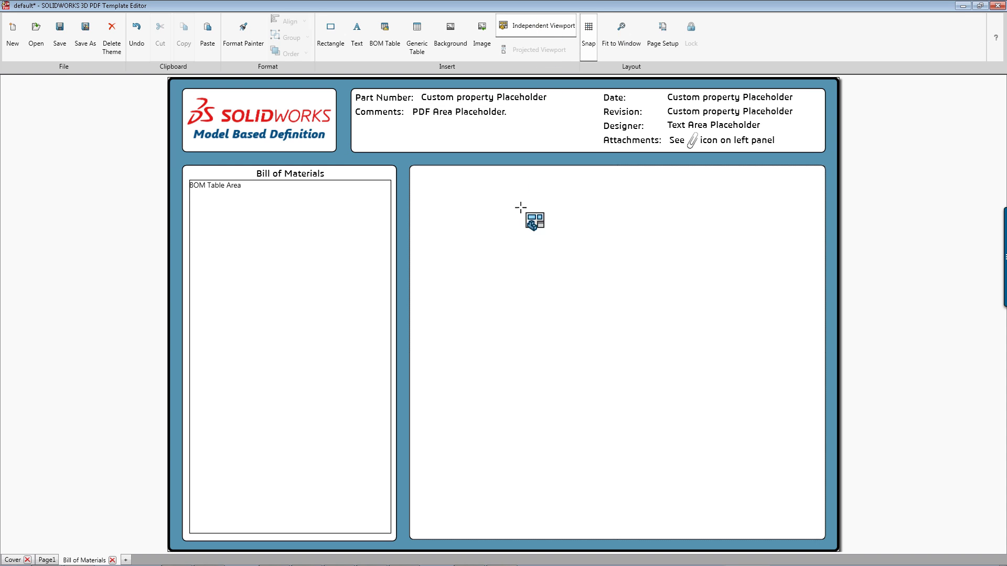
pyautogui.click(526, 244)
pyautogui.moveTo(526, 245); pyautogui.dragTo(409, 165)
pyautogui.moveTo(585, 304); pyautogui.dragTo(827, 542)
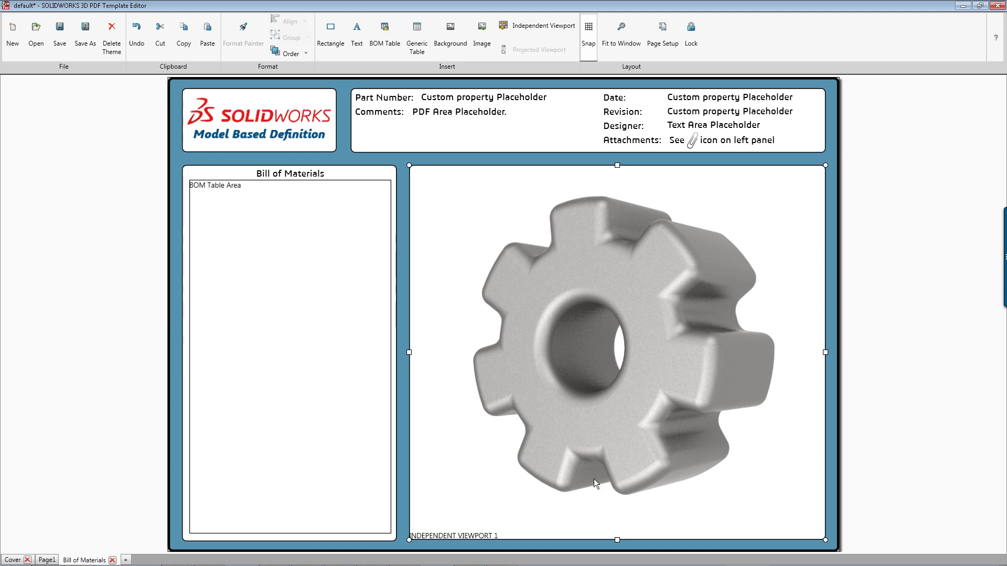
# Add a new page after Bill of Materials named Full Page Viewport.
pyautogui.click(125, 561)
pyautogui.doubleClick(130, 560)
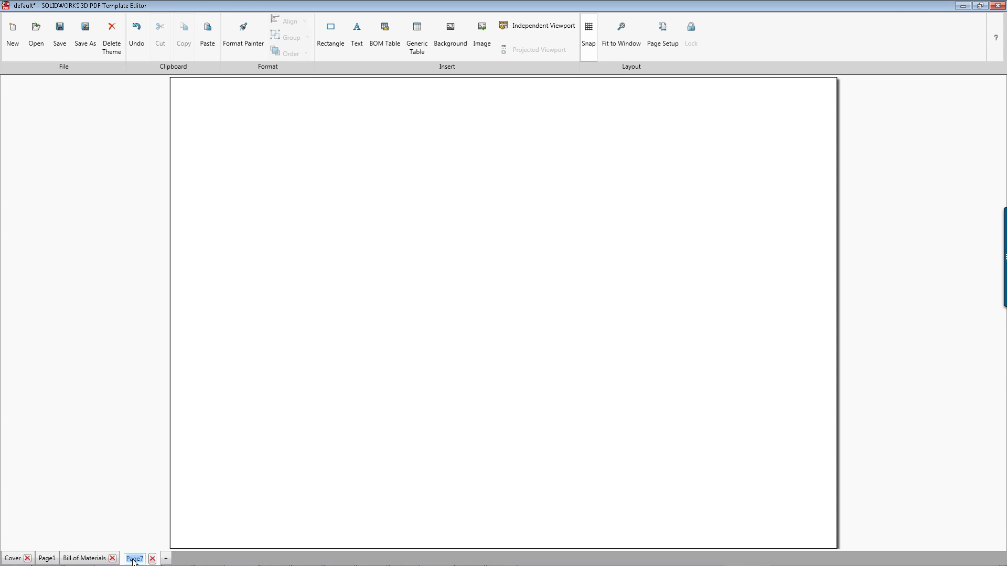
pyautogui.press('BackSpace')
pyautogui.write('Full Page Viewport')
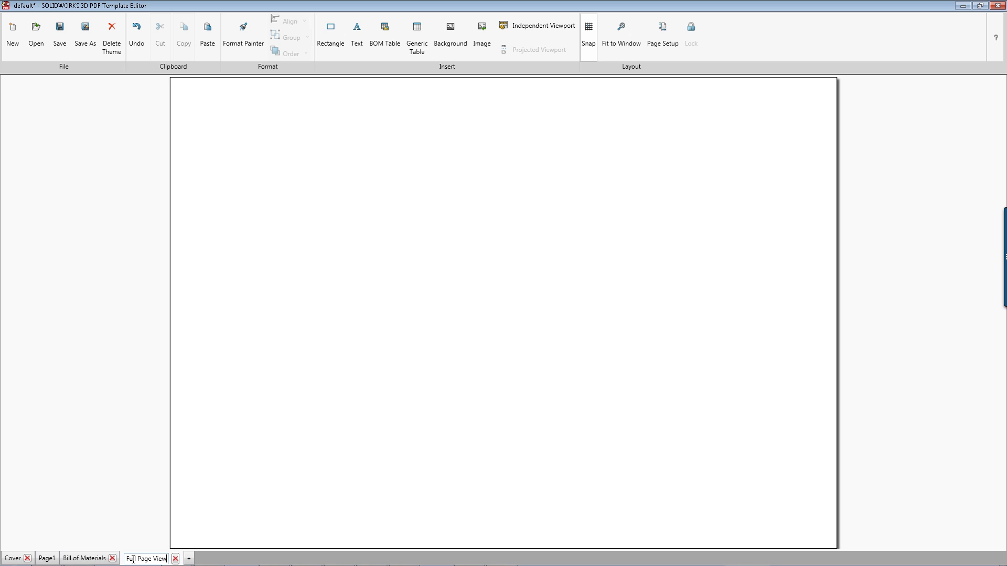
pyautogui.click(119, 501)
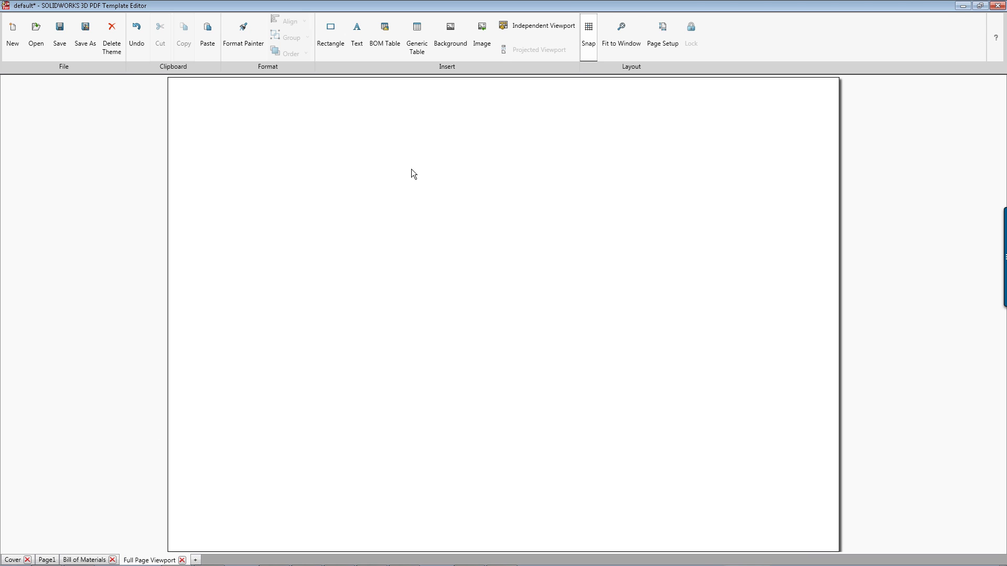
# Insert an Independent Viewport and stretch it to cover nearly the whole page.
pyautogui.click(520, 33)
pyautogui.click(518, 32)
pyautogui.click(401, 185)
pyautogui.moveTo(400, 184); pyautogui.dragTo(178, 90)
pyautogui.moveTo(464, 248); pyautogui.dragTo(833, 547)
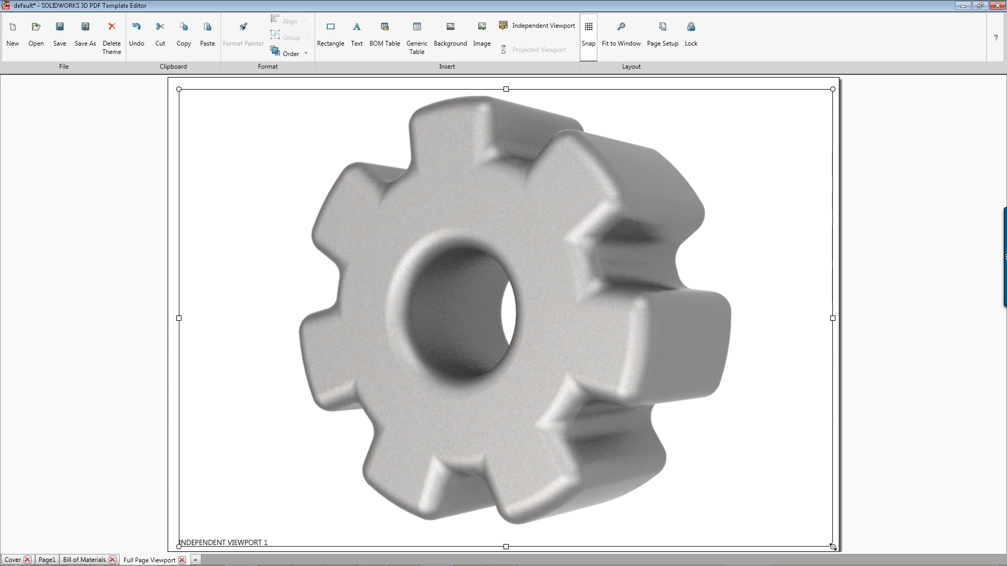
# Copy the blue background rectangle from the Bill of Materials page.
pyautogui.click(313, 332)
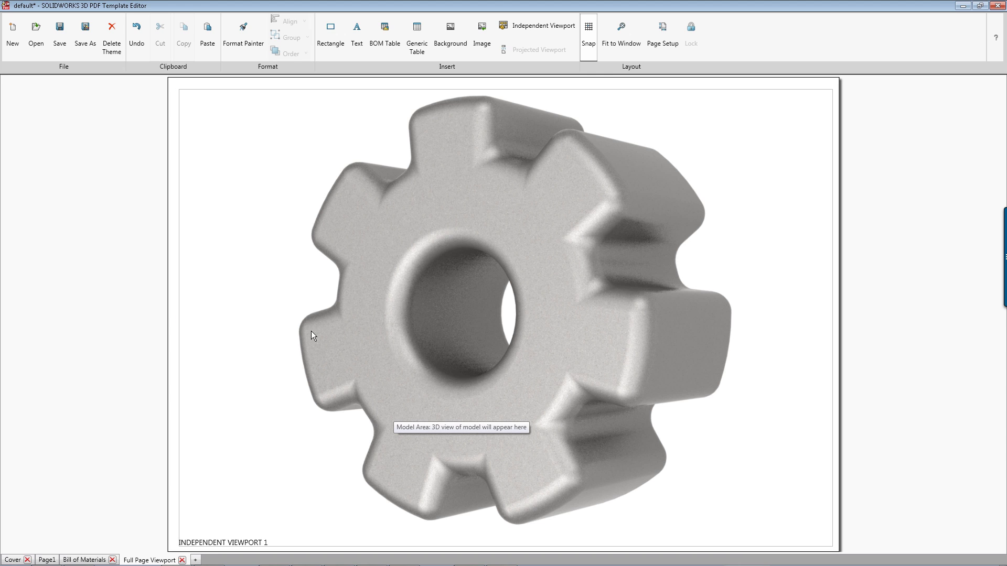
pyautogui.click(81, 560)
pyautogui.click(172, 443)
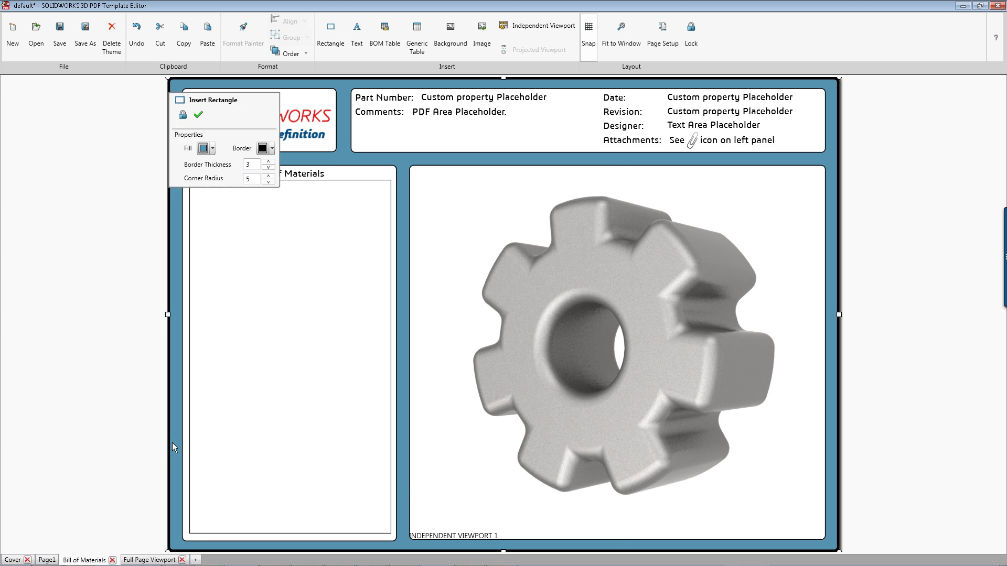
# Send the blue rectangle on Full Page Viewport backward behind the gear viewport.
pyautogui.click(145, 561)
pyautogui.click(291, 421)
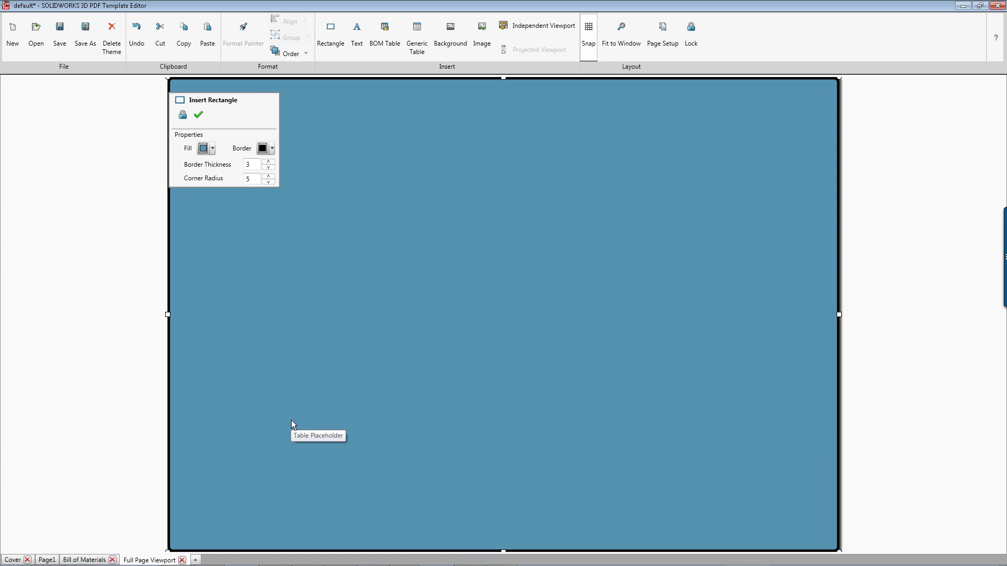
pyautogui.click(296, 54)
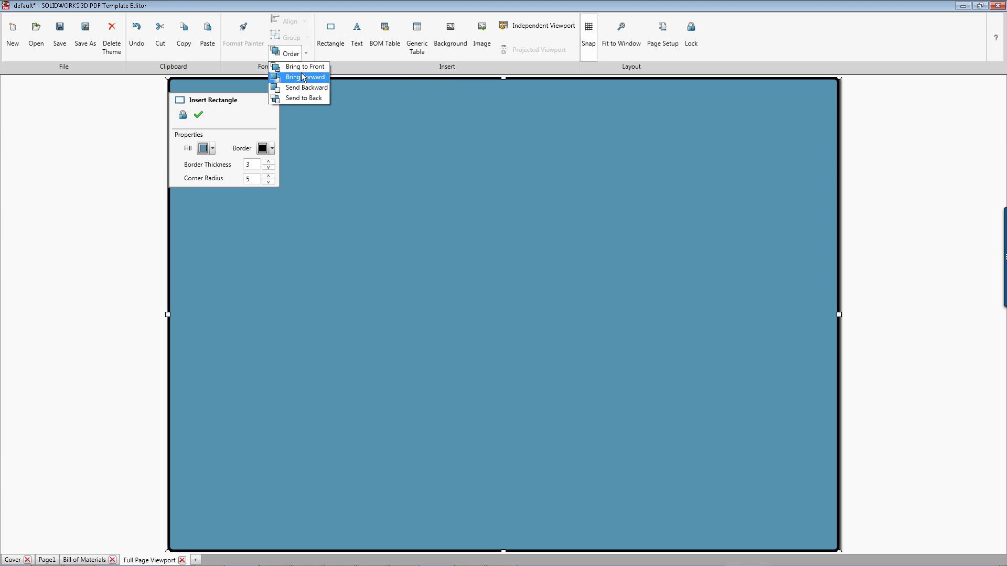
pyautogui.click(301, 97)
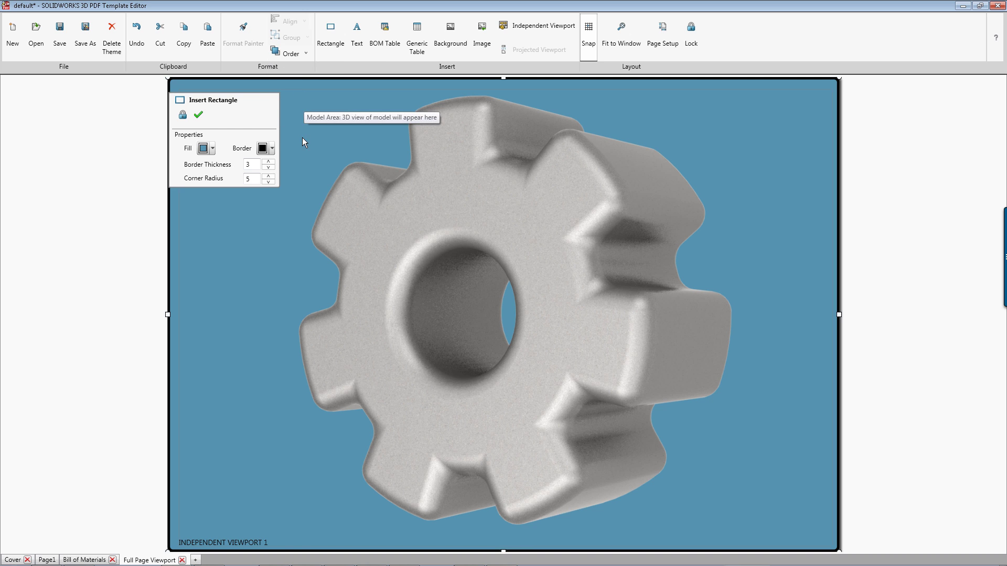
pyautogui.click(199, 115)
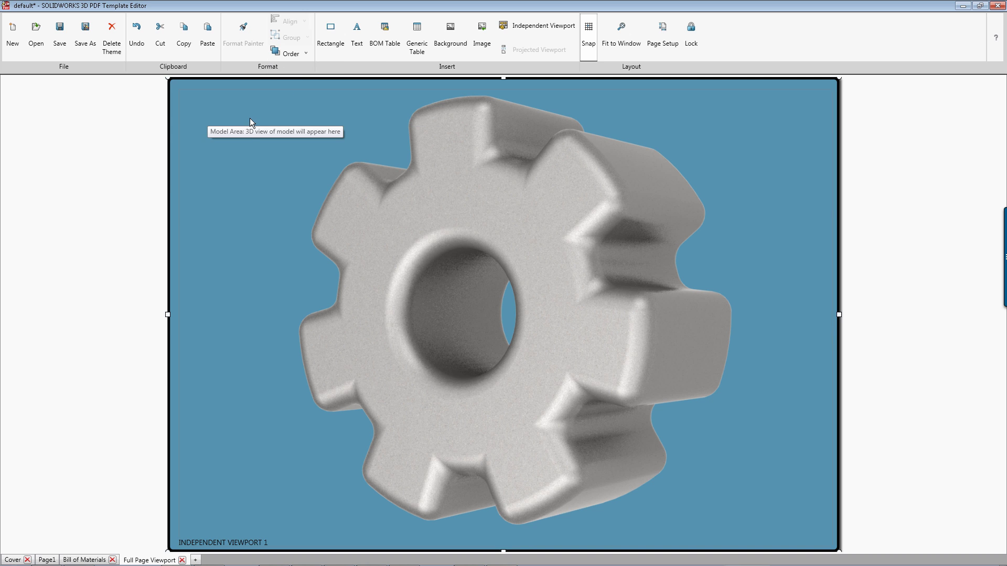
# Copy the Part Number, Date, Revision and Designer labels and placeholders from Bill of Materials onto Full Page Viewport.
pyautogui.click(92, 560)
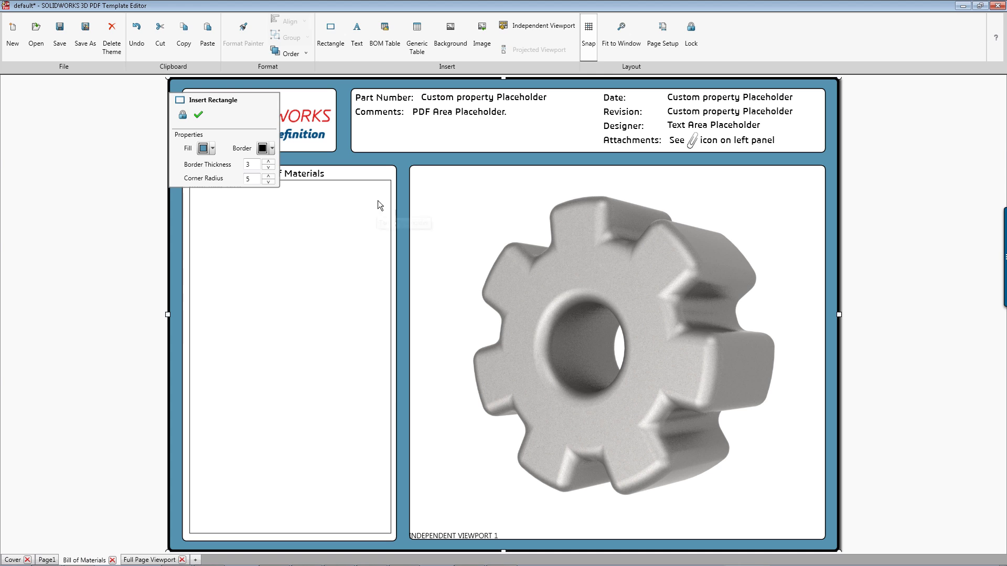
pyautogui.click(381, 100)
pyautogui.keyDown('ctrl'); pyautogui.click(471, 98); pyautogui.keyUp('ctrl')
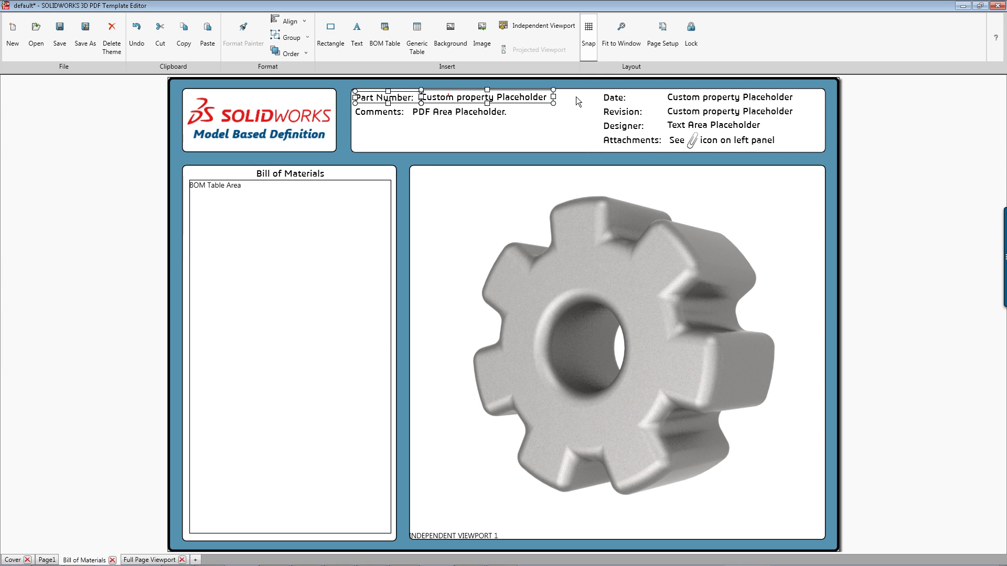
pyautogui.keyDown('ctrl'); pyautogui.click(615, 98); pyautogui.keyUp('ctrl')
pyautogui.keyDown('ctrl'); pyautogui.click(685, 100); pyautogui.keyUp('ctrl')
pyautogui.keyDown('ctrl'); pyautogui.click(698, 111); pyautogui.keyUp('ctrl')
pyautogui.keyDown('ctrl'); pyautogui.click(623, 111); pyautogui.keyUp('ctrl')
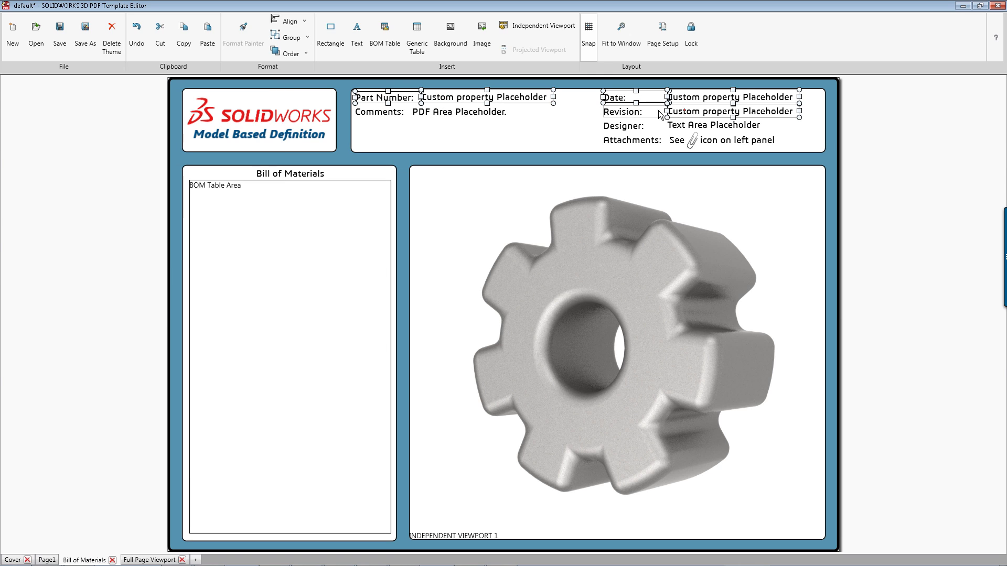
pyautogui.keyDown('ctrl'); pyautogui.click(624, 126); pyautogui.keyUp('ctrl')
pyautogui.keyDown('ctrl'); pyautogui.click(680, 126); pyautogui.keyUp('ctrl')
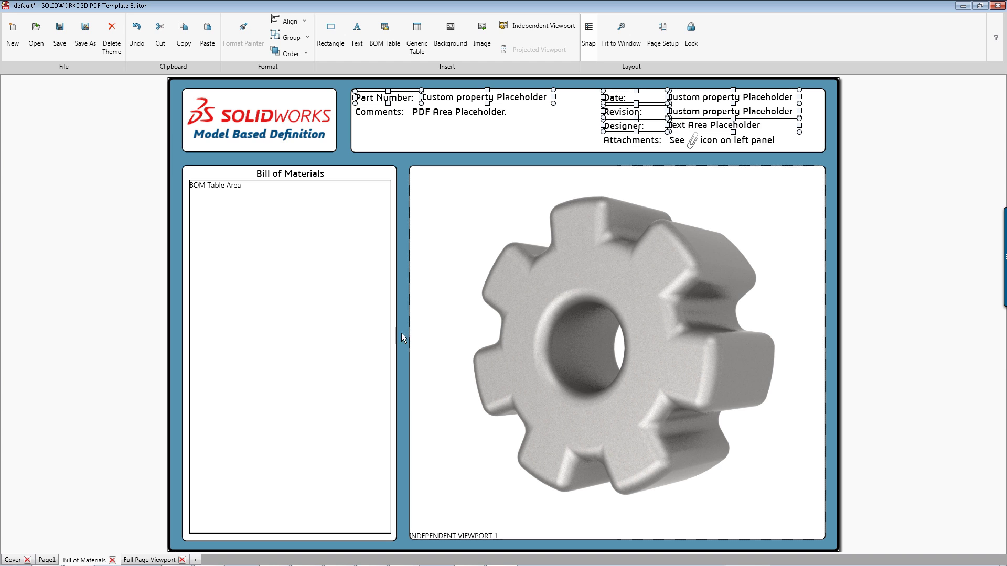
pyautogui.click(166, 562)
pyautogui.hotkey('ctrl', 'v')
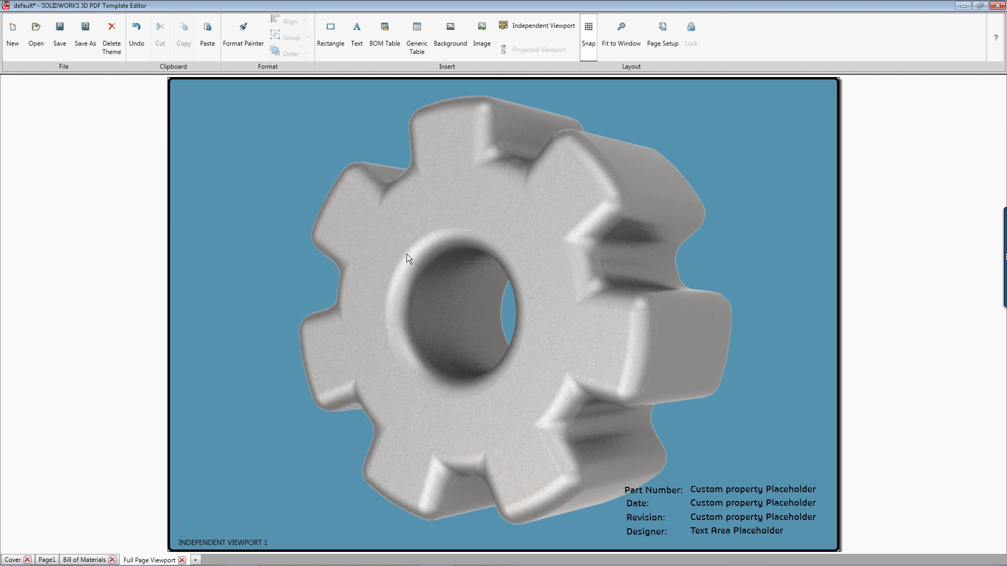
# Place a BOM table area at the lower left, snapped to the viewport edge and enlarged.
pyautogui.click(385, 30)
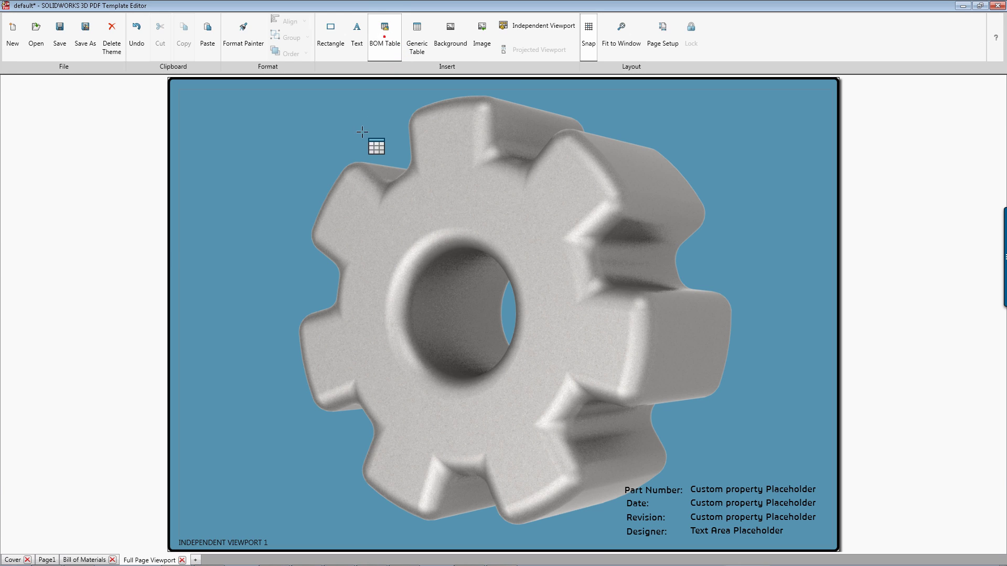
pyautogui.click(278, 454)
pyautogui.moveTo(278, 454); pyautogui.dragTo(180, 416)
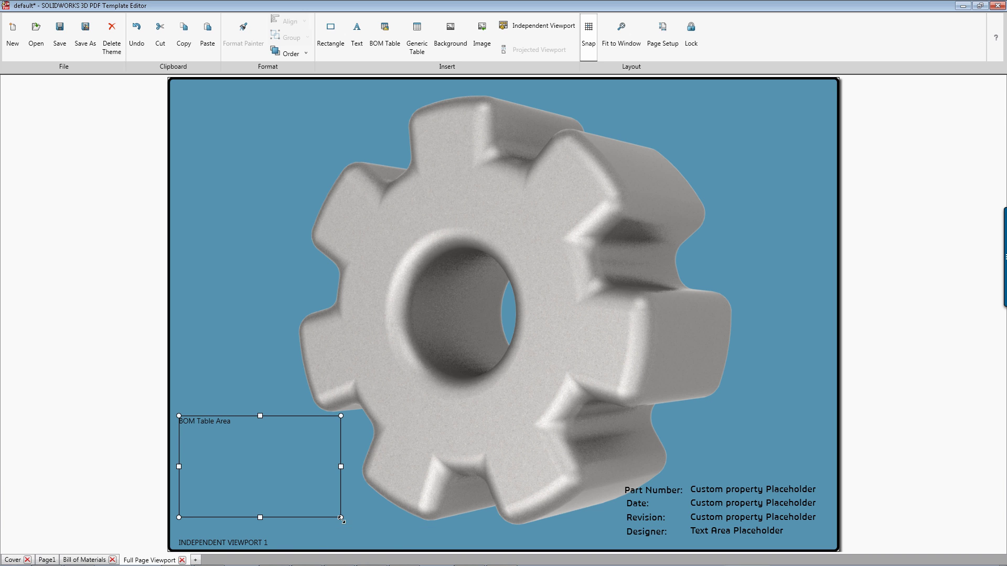
pyautogui.moveTo(341, 519); pyautogui.dragTo(424, 547)
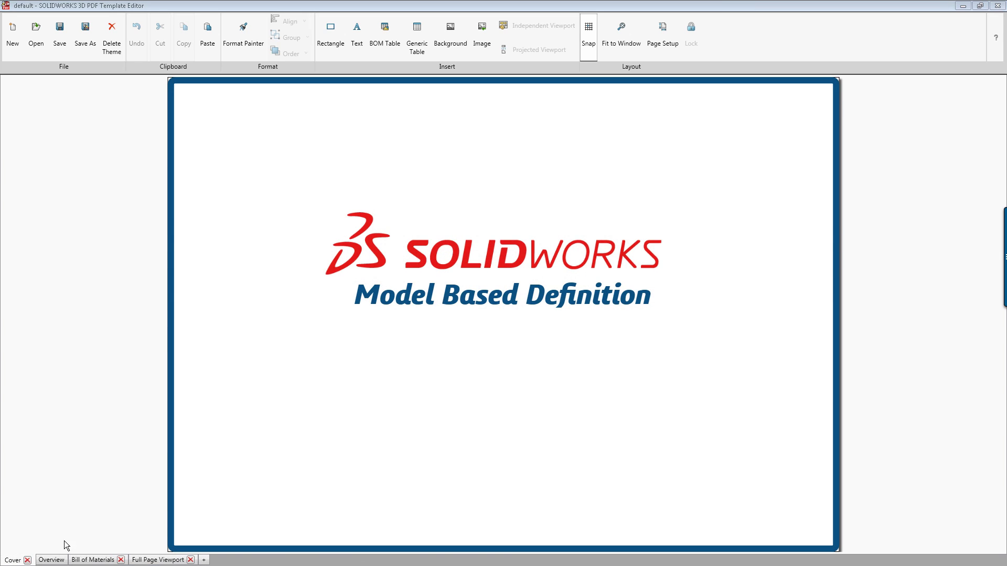
# Check the Overview and Bill of Materials pages, then return to Full Page Viewport.
pyautogui.click(51, 560)
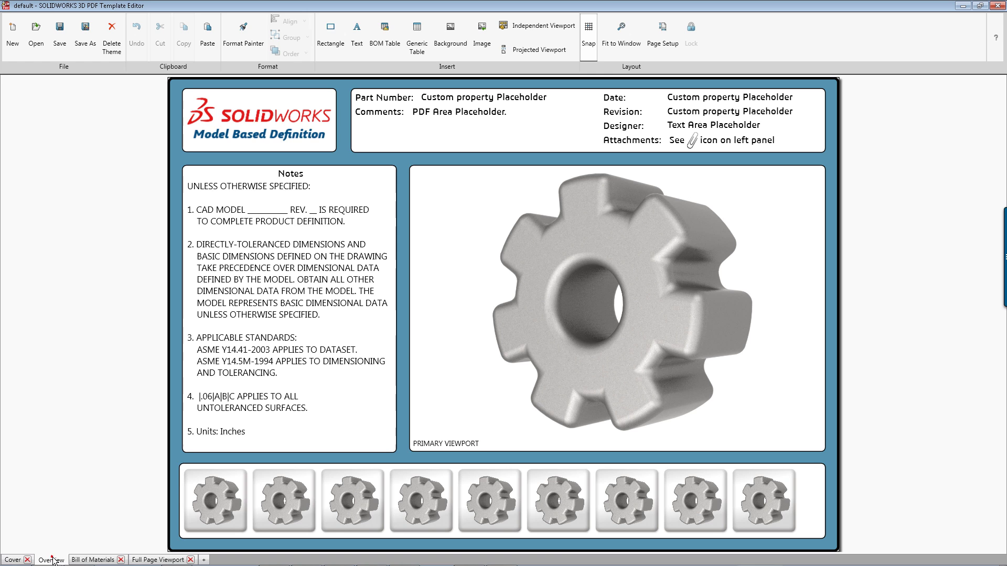
pyautogui.click(80, 560)
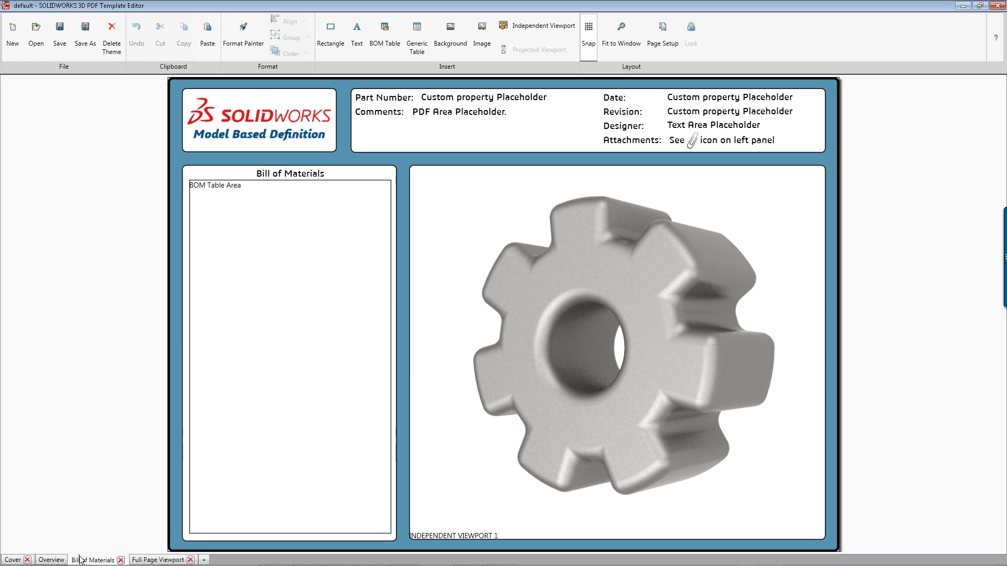
pyautogui.click(148, 560)
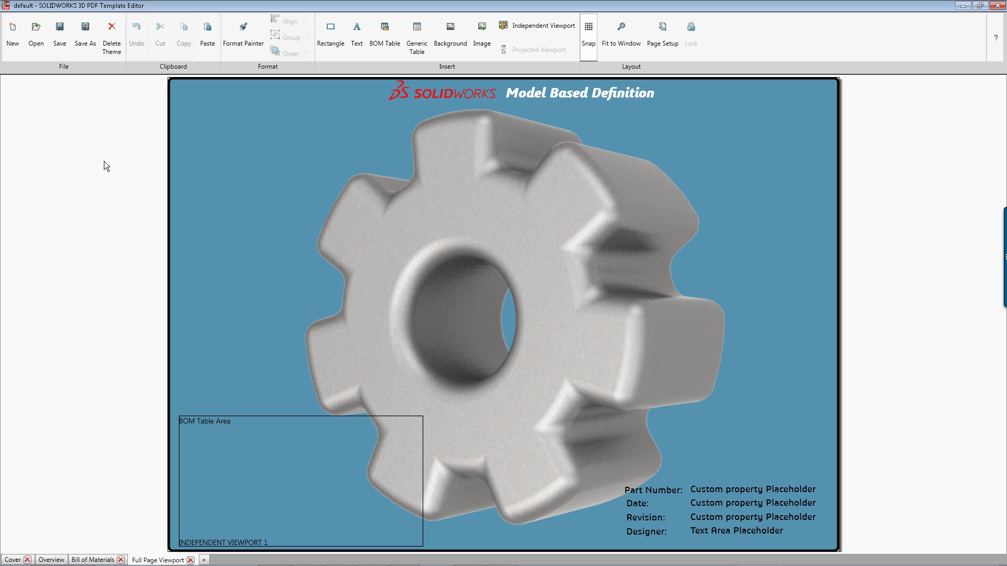
# Start Save As in theme folder E:\3D PDF templates\ and begin naming it 'Tutorial Series'.
pyautogui.click(80, 39)
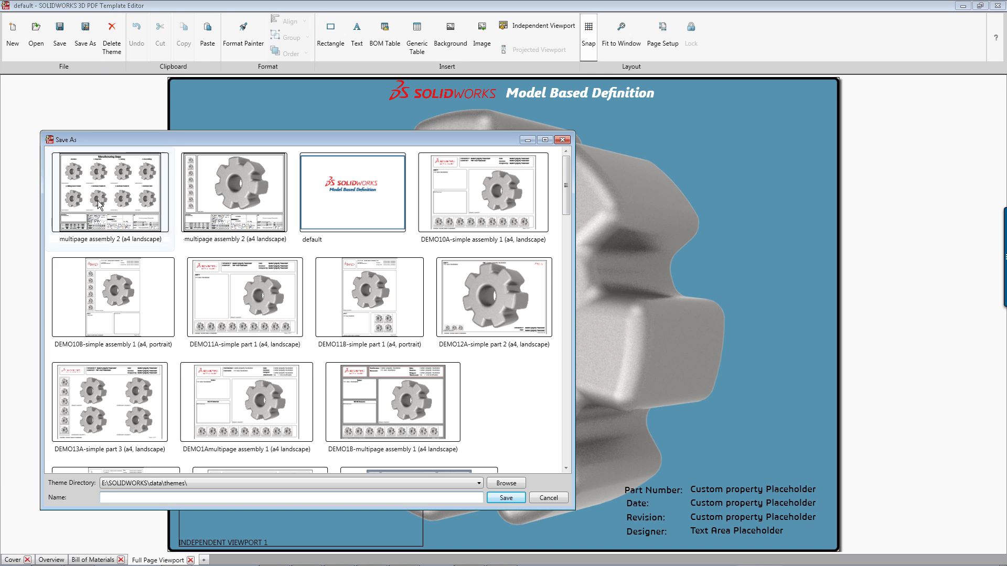
pyautogui.click(147, 483)
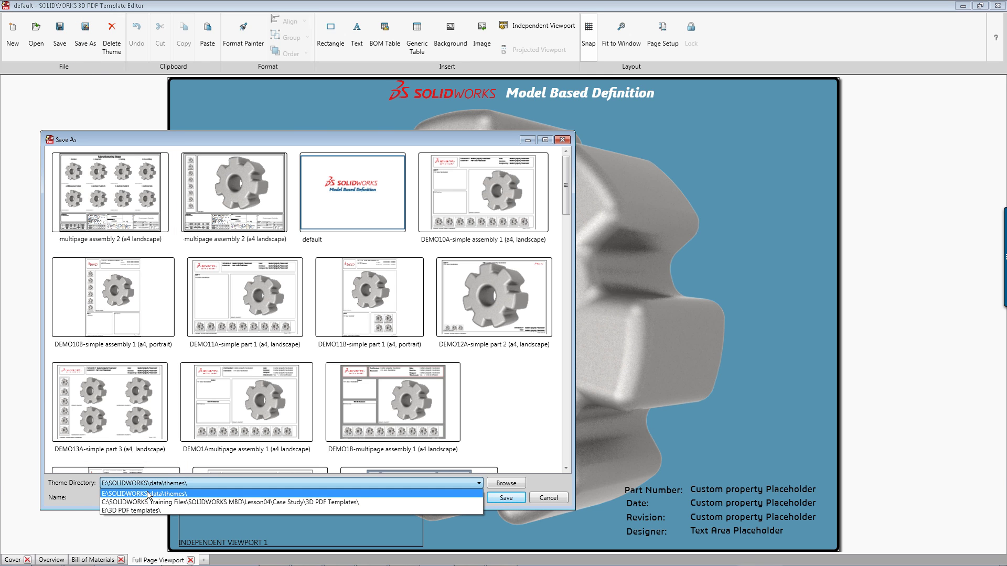
pyautogui.click(137, 497)
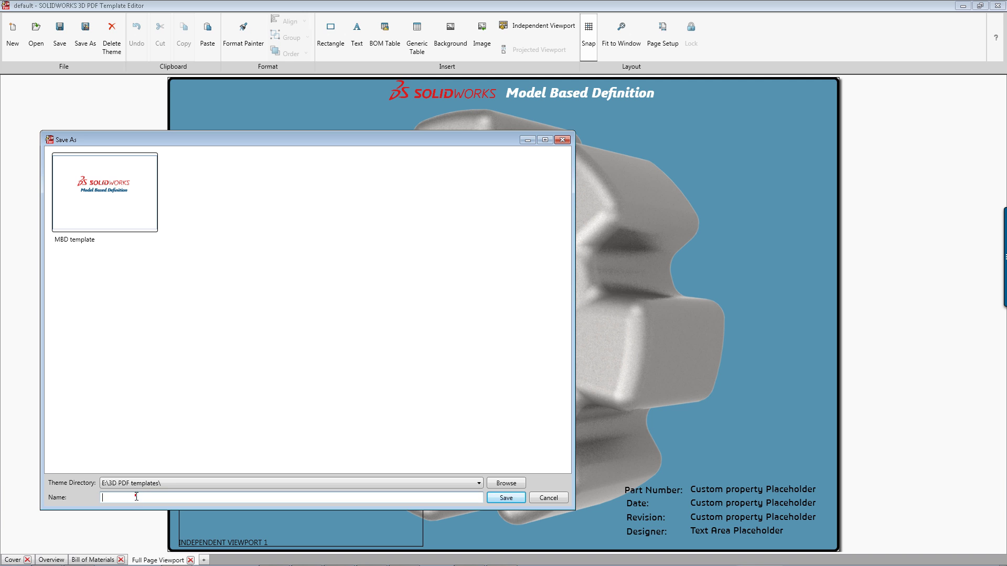
pyautogui.write('Tut')
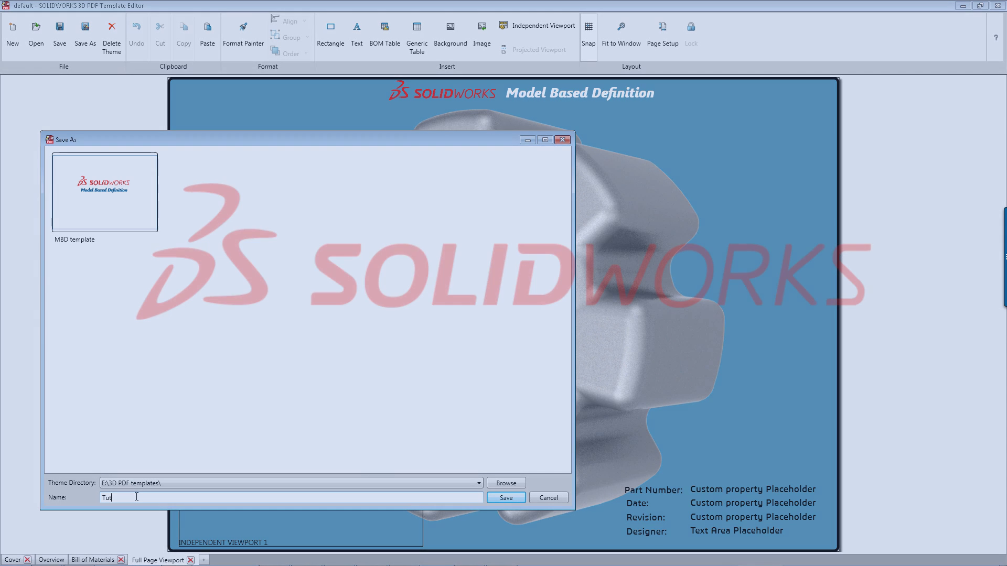
pyautogui.write('orial Series')
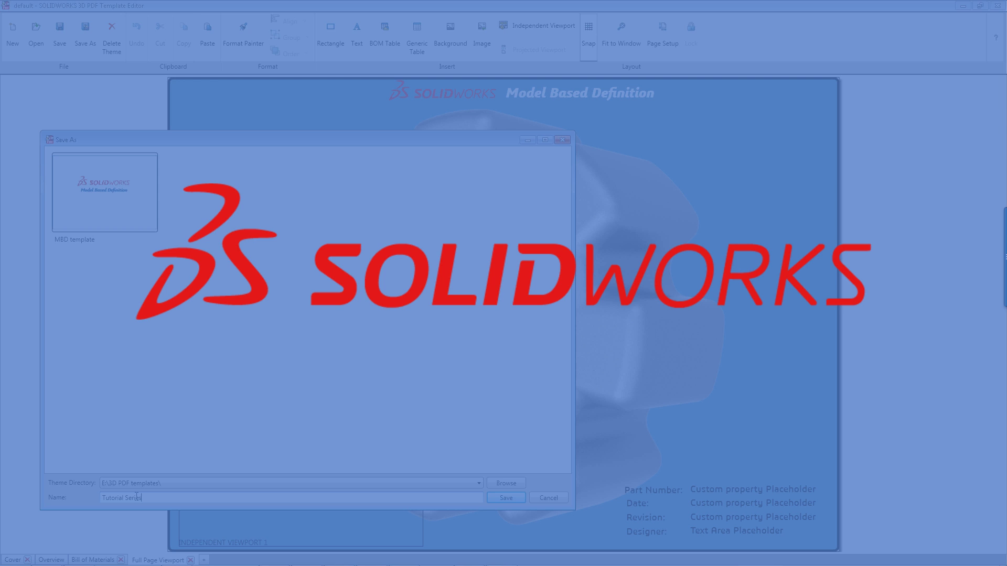
# Save the template as the 'Tutorial Series' theme.
pyautogui.click(518, 498)
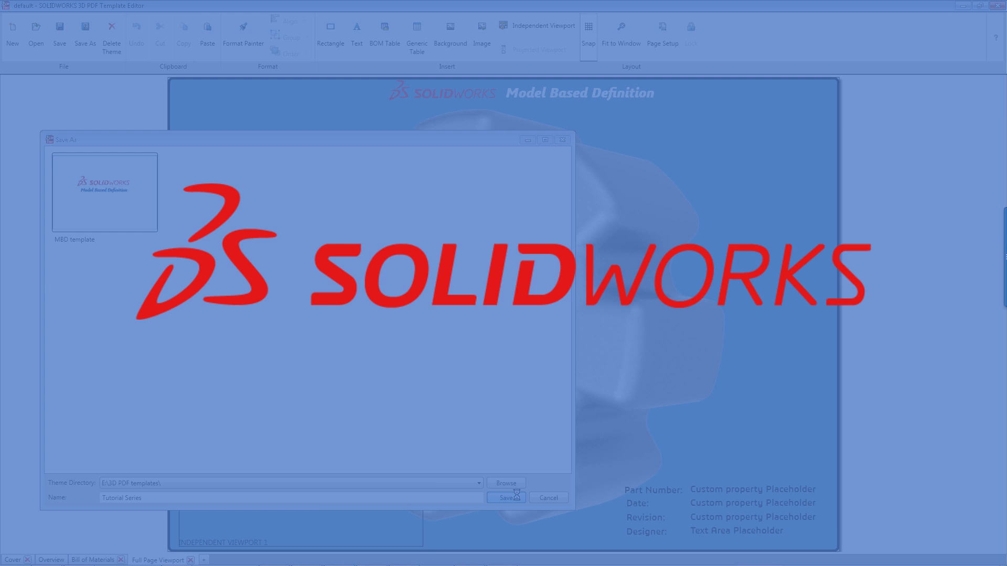